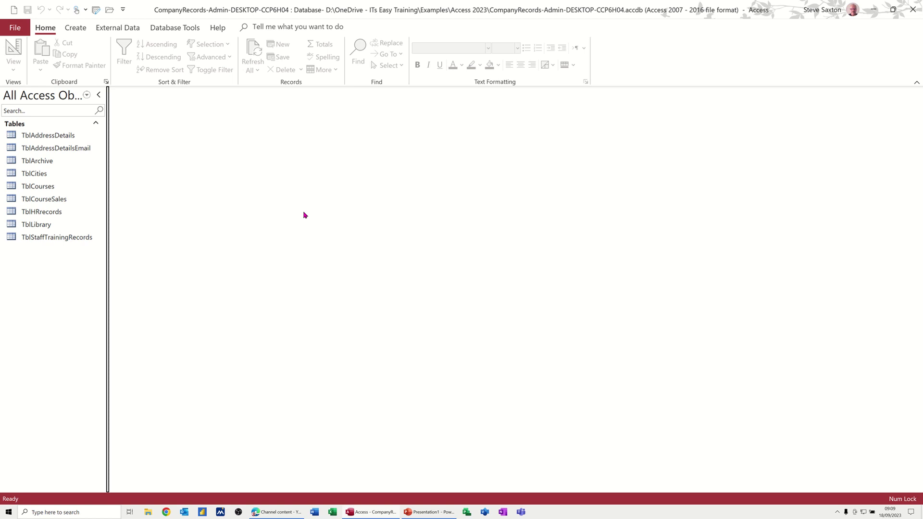
Select the TblAddressDetails table in the Navigation Pane's Tables list
{"action": "left_click", "coordinate": [35, 137]}
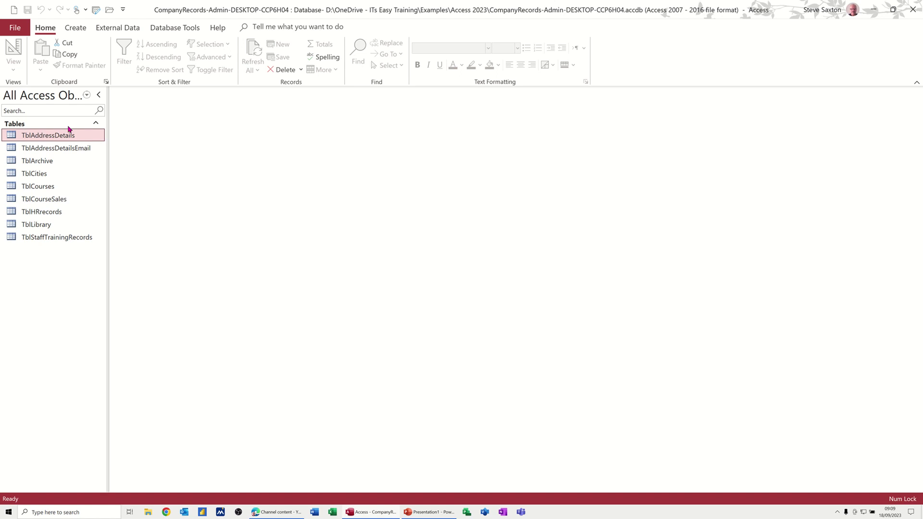
Create a blank Design View form whose Record Source is TblAddressDetails
{"action": "left_click", "coordinate": [75, 28]}
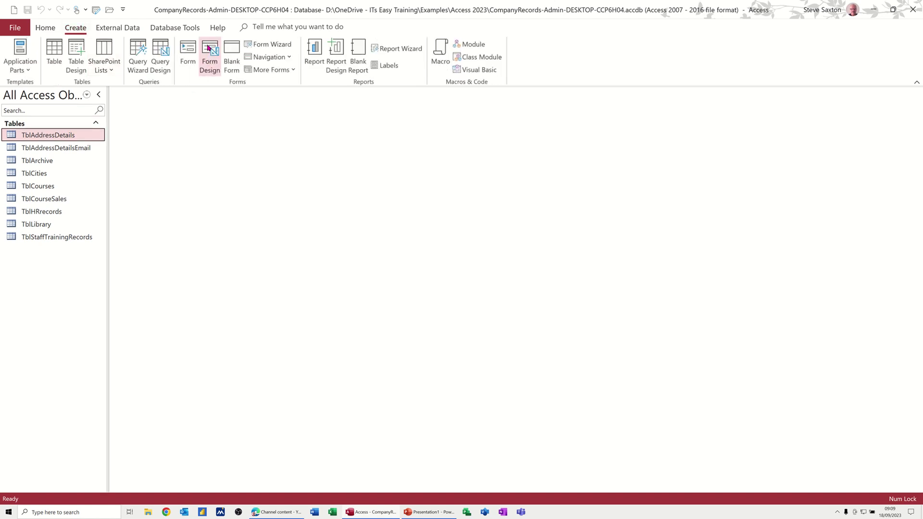
{"action": "left_click", "coordinate": [208, 55]}
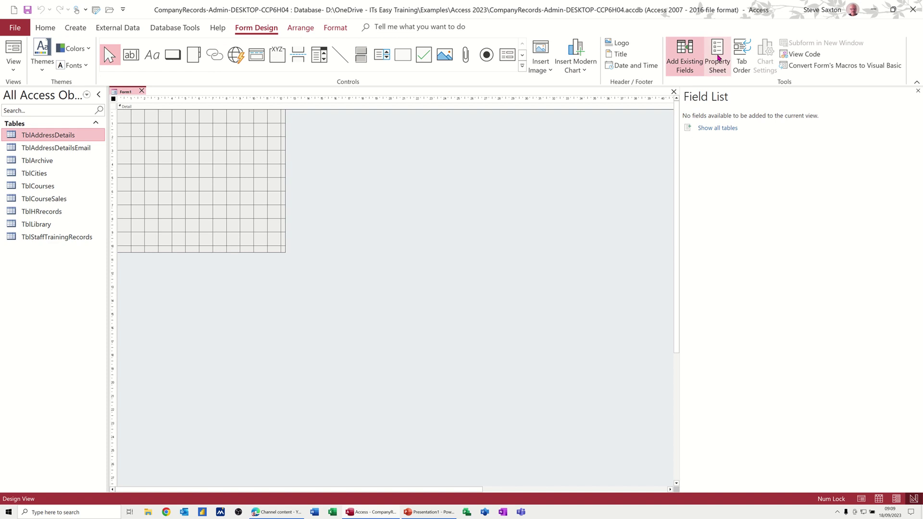
{"action": "left_click", "coordinate": [716, 51]}
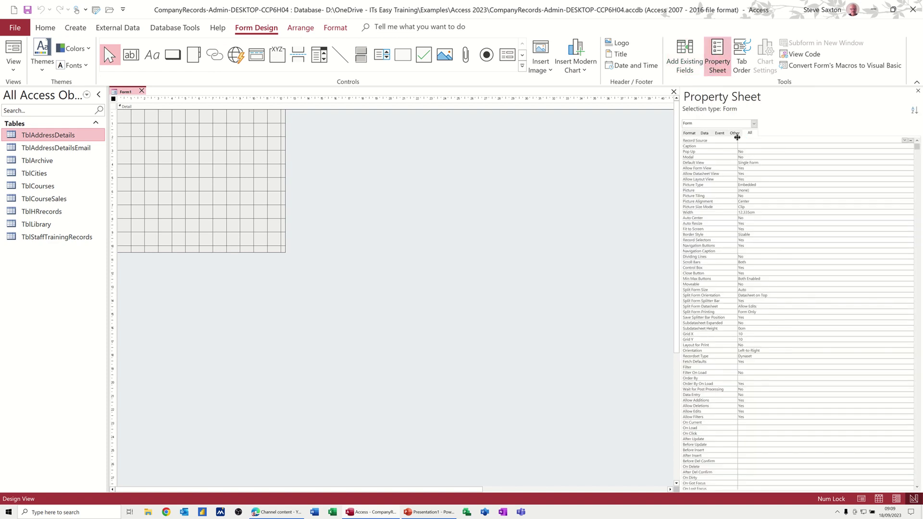
{"action": "left_click", "coordinate": [904, 141]}
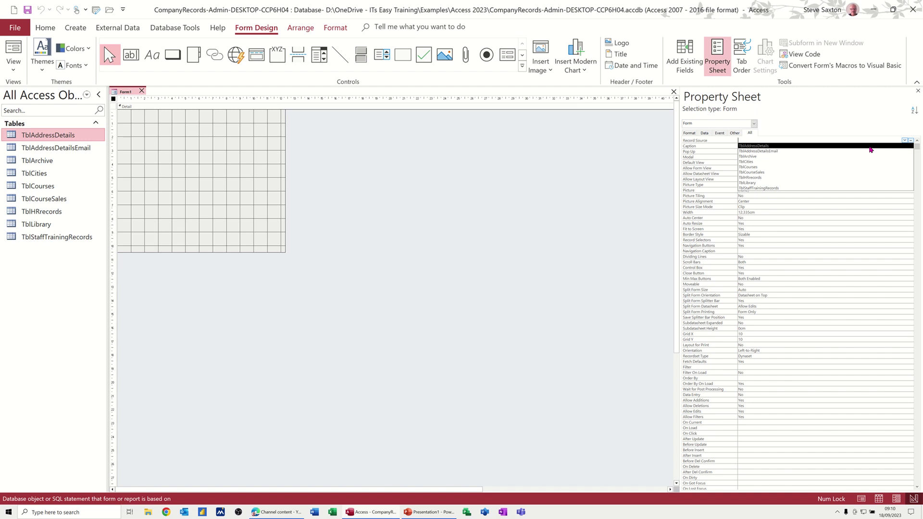
{"action": "left_click", "coordinate": [870, 150]}
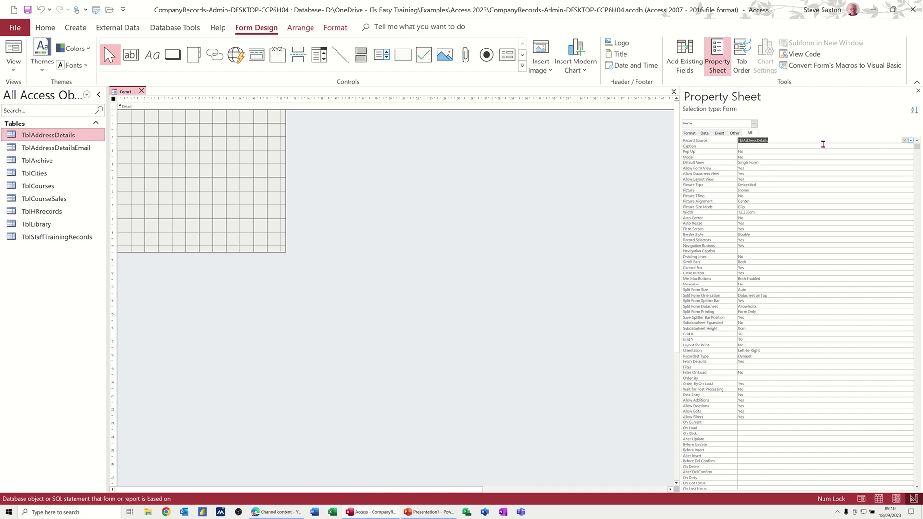
Place the StaffID, Title, Firstname and Surname fields at the form's top-left
{"action": "left_click", "coordinate": [687, 55]}
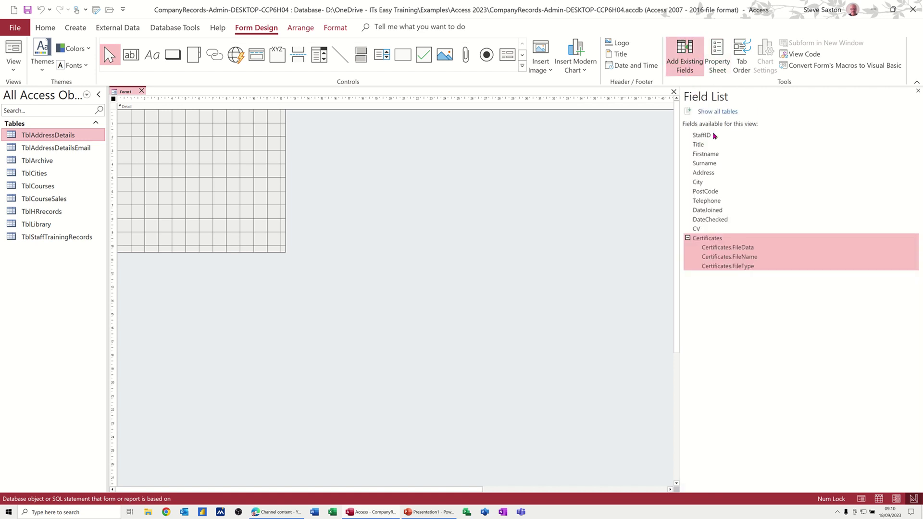
{"action": "left_click", "coordinate": [700, 136]}
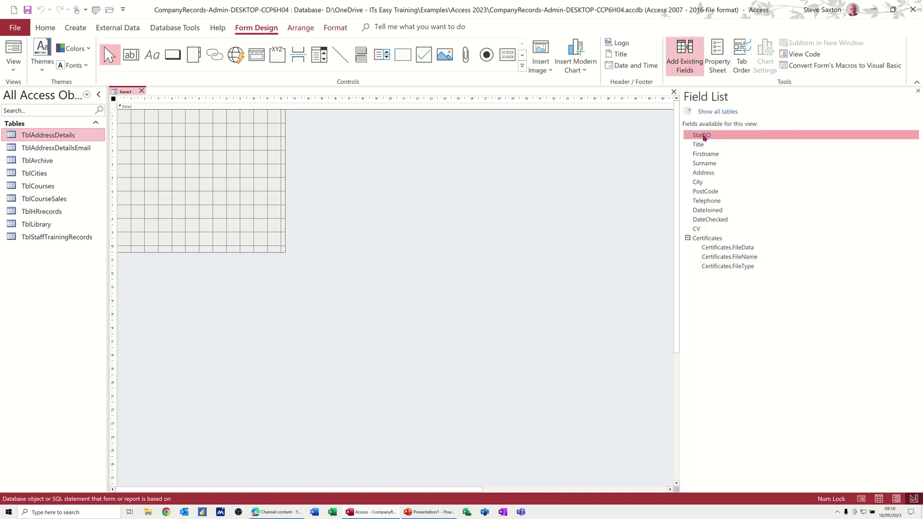
{"action": "left_click", "coordinate": [706, 164]}
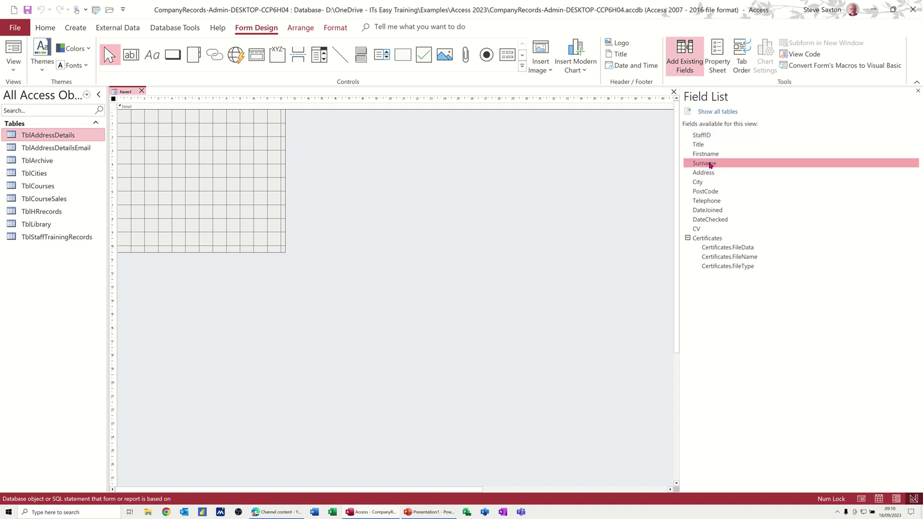
{"action": "left_click", "coordinate": [704, 136]}
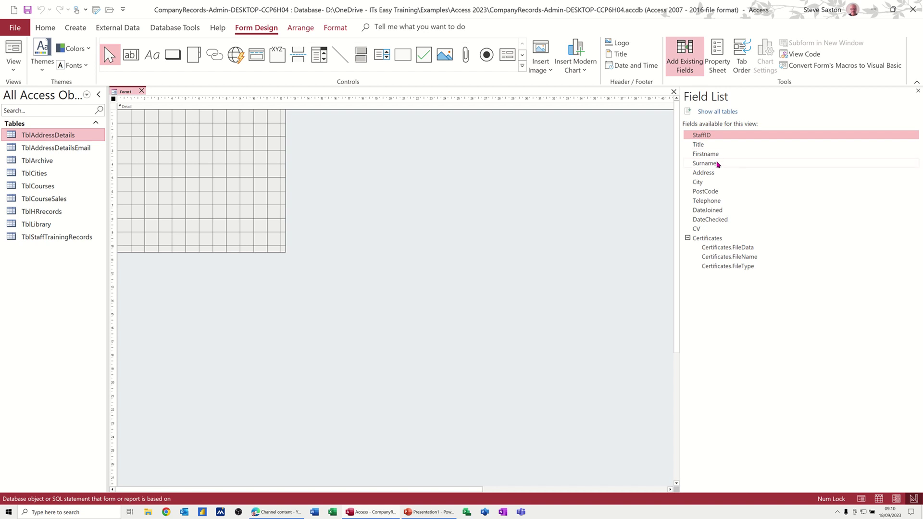
{"action": "left_click", "coordinate": [717, 165], "text": "shift"}
{"action": "left_click_drag", "start_coordinate": [727, 155], "coordinate": [160, 120]}
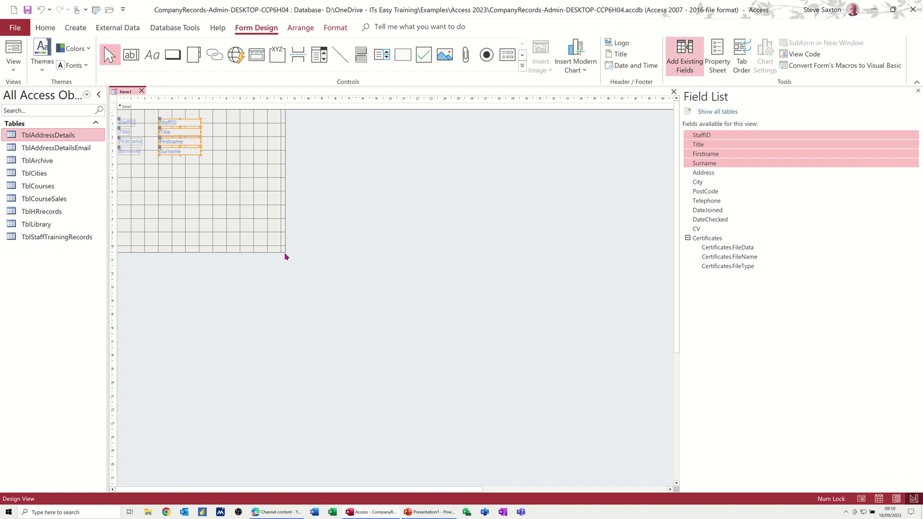
Enlarge the form's Detail section and choose the Tab Control tool
{"action": "left_click_drag", "start_coordinate": [285, 252], "coordinate": [627, 449]}
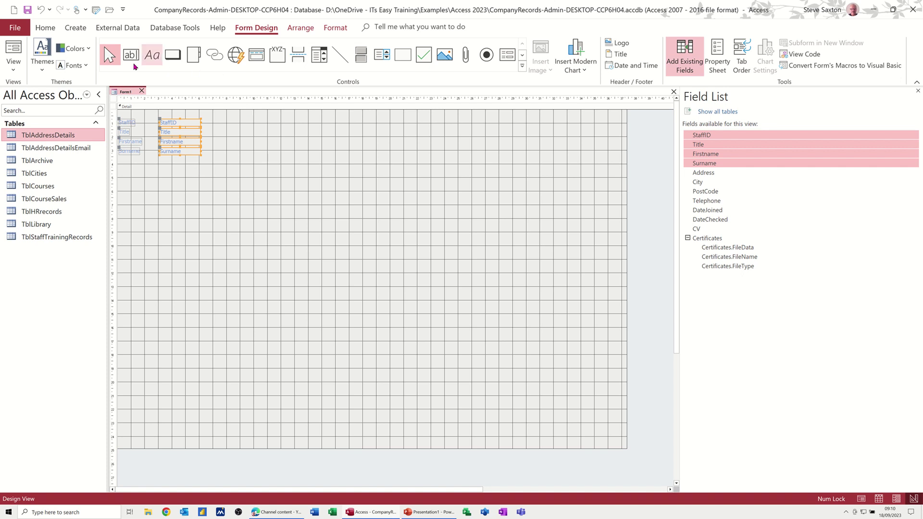
{"action": "left_click", "coordinate": [299, 57]}
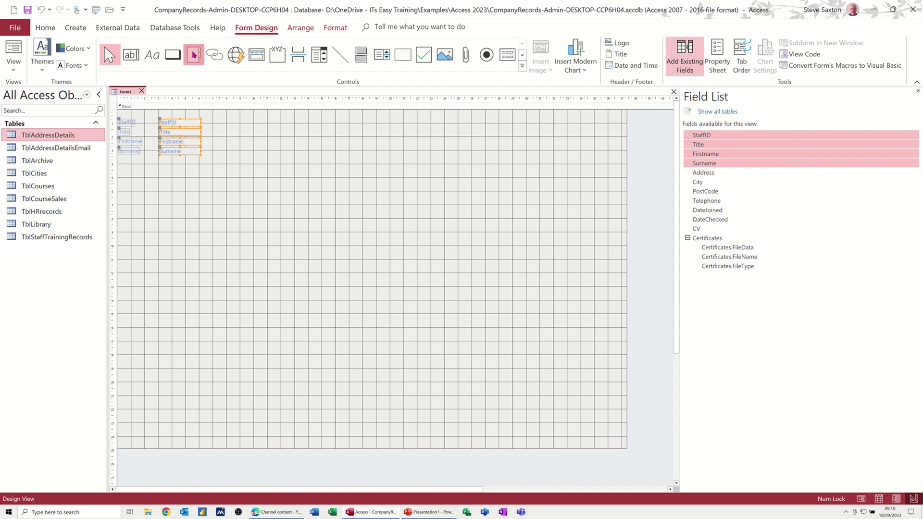
{"action": "left_click", "coordinate": [194, 55]}
Draw the tab control below the name fields and insert two extra pages, Page7 and Page8
{"action": "left_click_drag", "start_coordinate": [154, 171], "coordinate": [511, 381]}
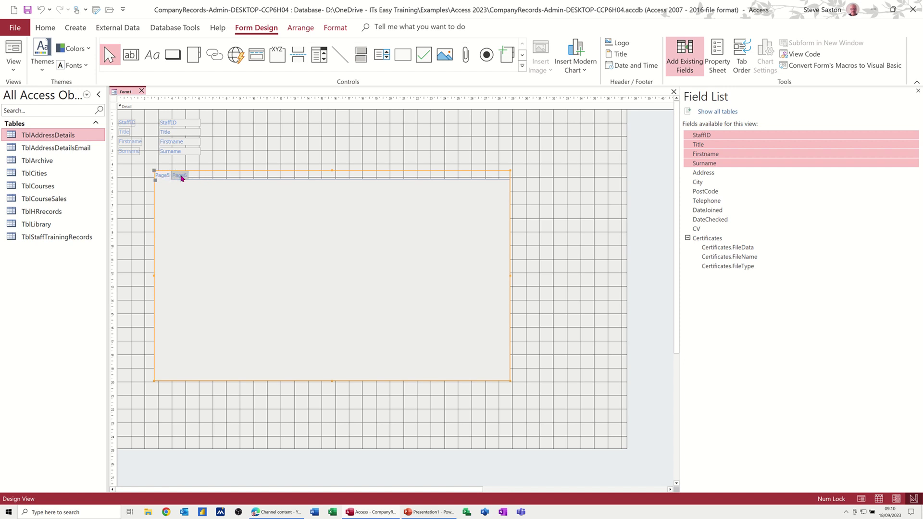
{"action": "right_click", "coordinate": [181, 178]}
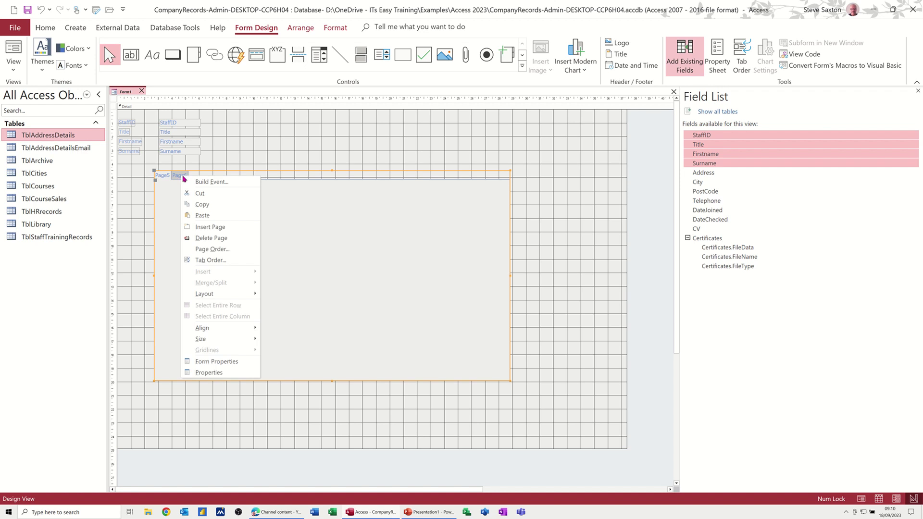
{"action": "left_click", "coordinate": [208, 228]}
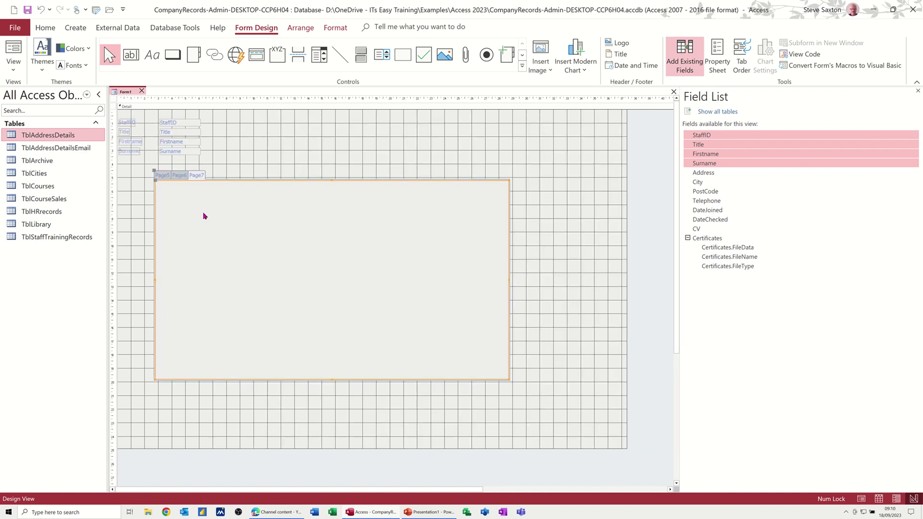
{"action": "right_click", "coordinate": [196, 177]}
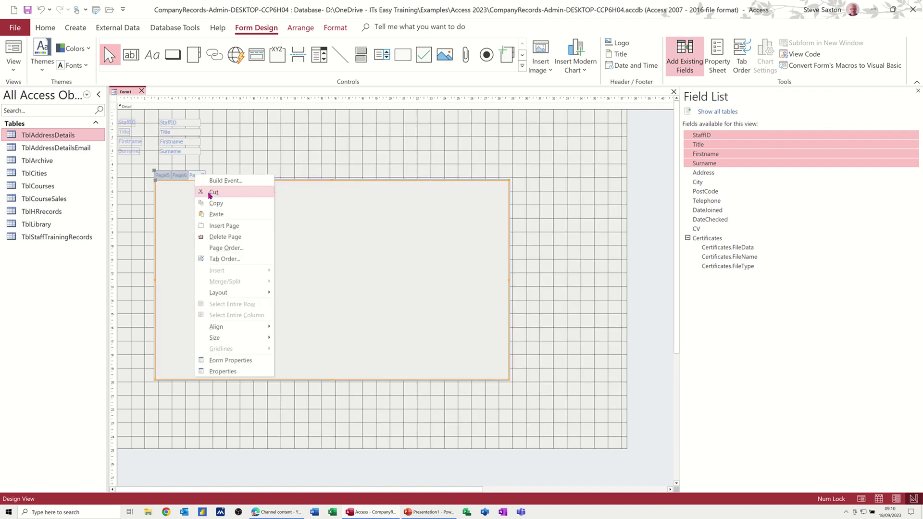
{"action": "left_click", "coordinate": [225, 227]}
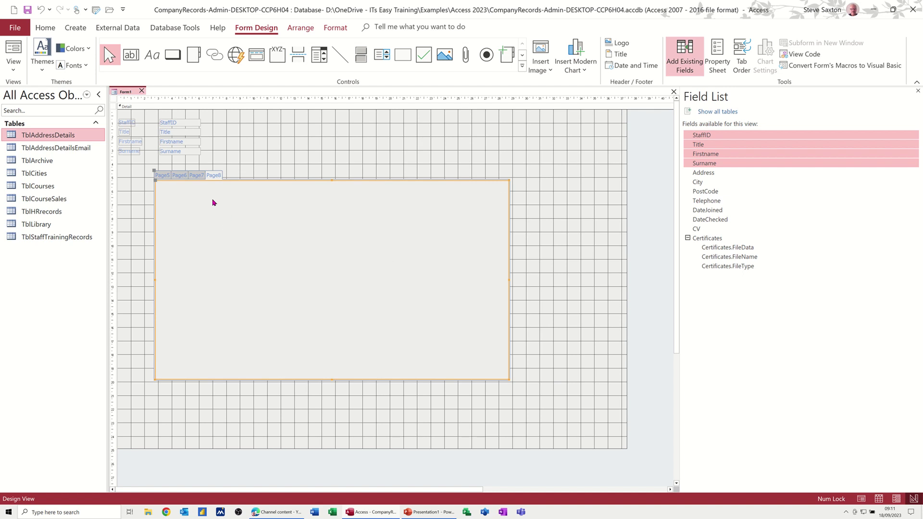
Rename the first two tab pages Main and CV in the Property Sheet
{"action": "left_click", "coordinate": [162, 176]}
{"action": "left_click", "coordinate": [721, 55]}
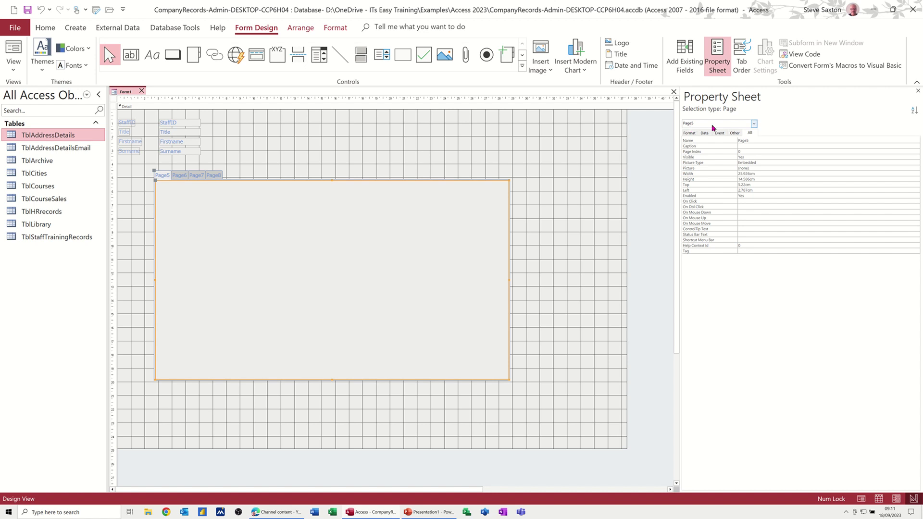
{"action": "left_click", "coordinate": [736, 140]}
{"action": "type", "text": "Main"}
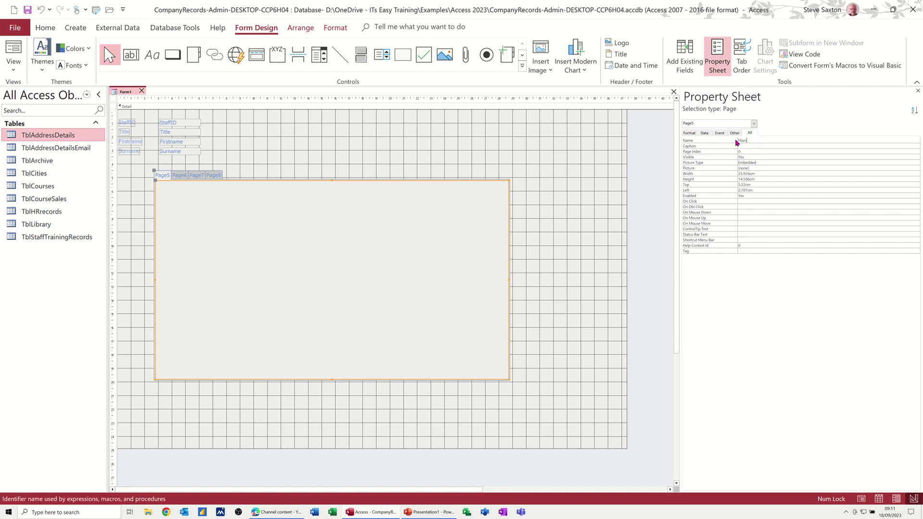
{"action": "left_click", "coordinate": [180, 177]}
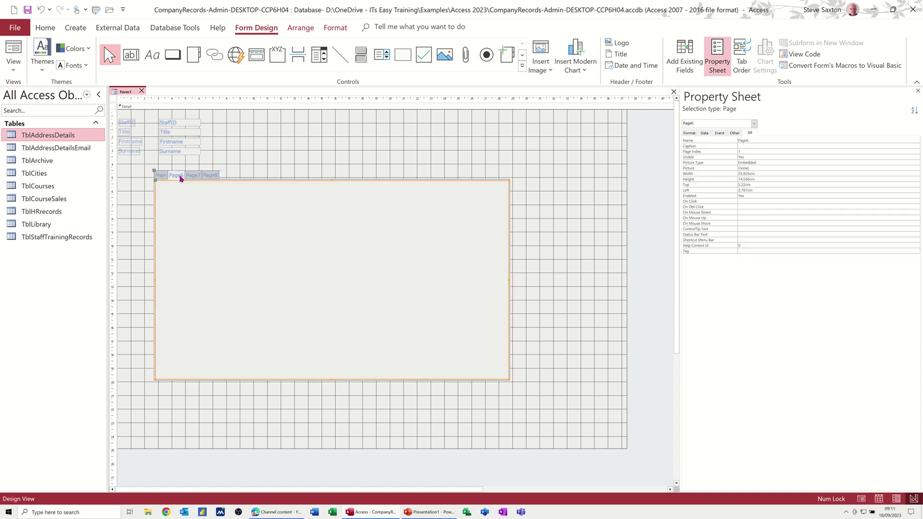
{"action": "left_click", "coordinate": [725, 143]}
{"action": "left_click", "coordinate": [750, 140]}
{"action": "double_click", "coordinate": [748, 140]}
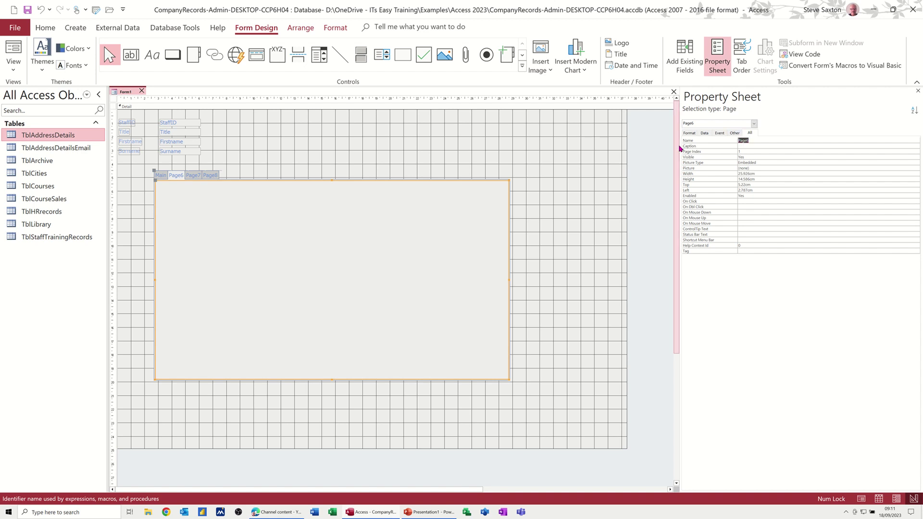
{"action": "type", "text": "A"}
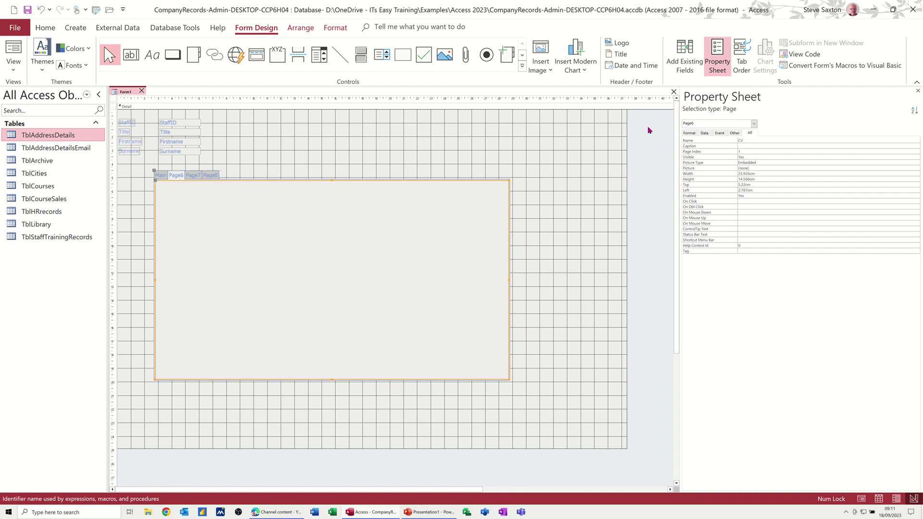
{"action": "left_click", "coordinate": [197, 178]}
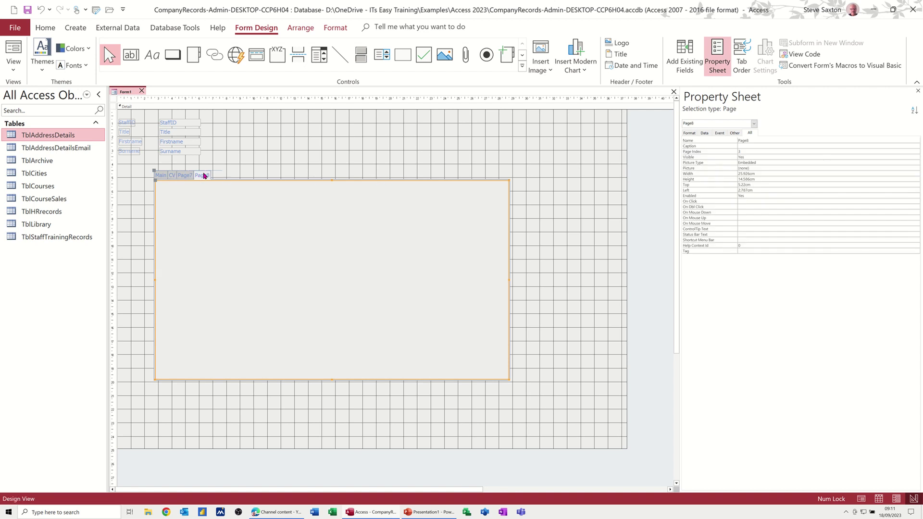
Rename the remaining two tab pages Attachments and Courses
{"action": "left_click", "coordinate": [186, 175]}
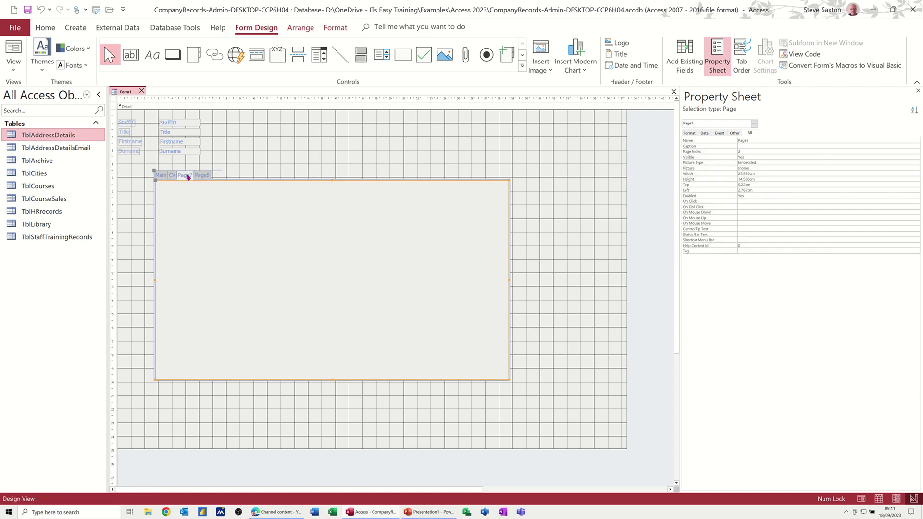
{"action": "left_click", "coordinate": [723, 141]}
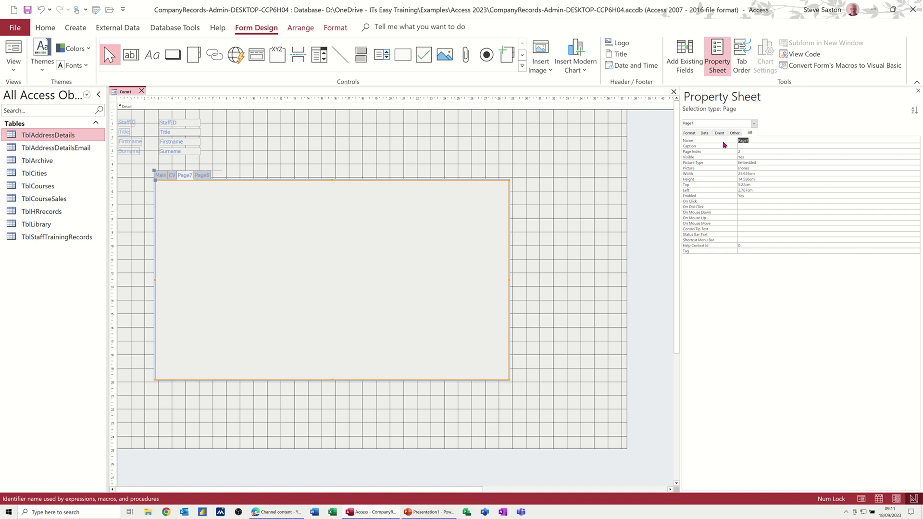
{"action": "type", "text": "Attachments"}
{"action": "left_click", "coordinate": [203, 177]}
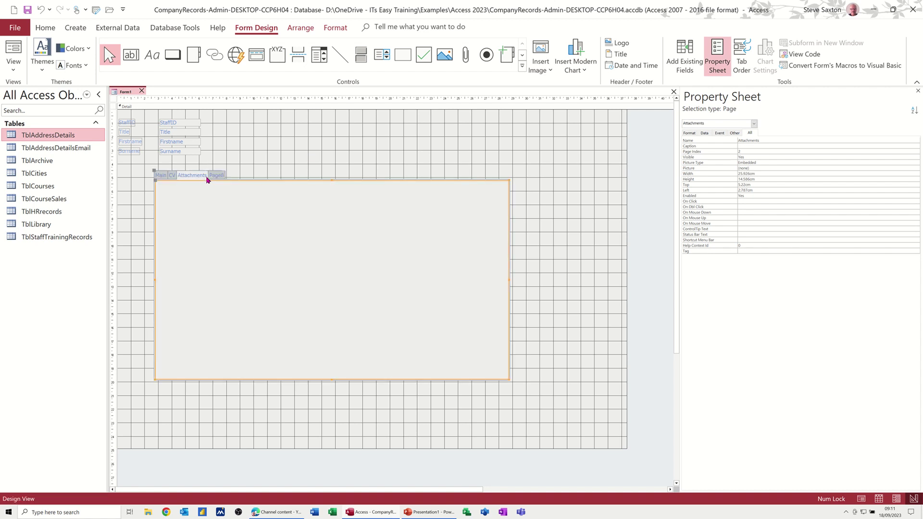
{"action": "left_click", "coordinate": [212, 179]}
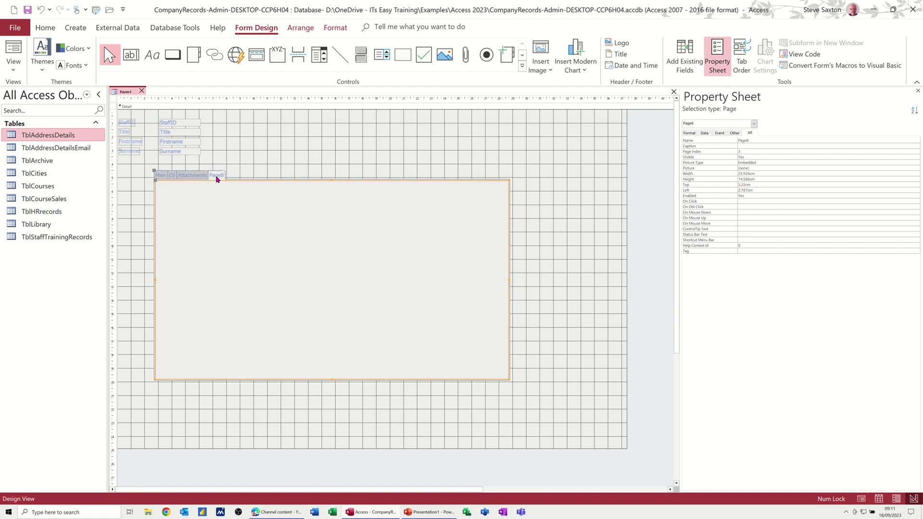
{"action": "double_click", "coordinate": [757, 140]}
{"action": "type", "text": "Courses"}
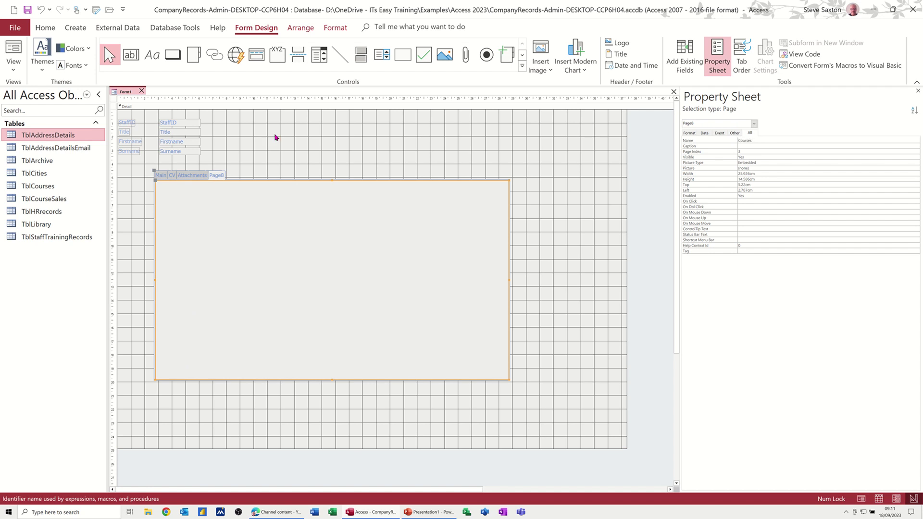
{"action": "left_click", "coordinate": [160, 176]}
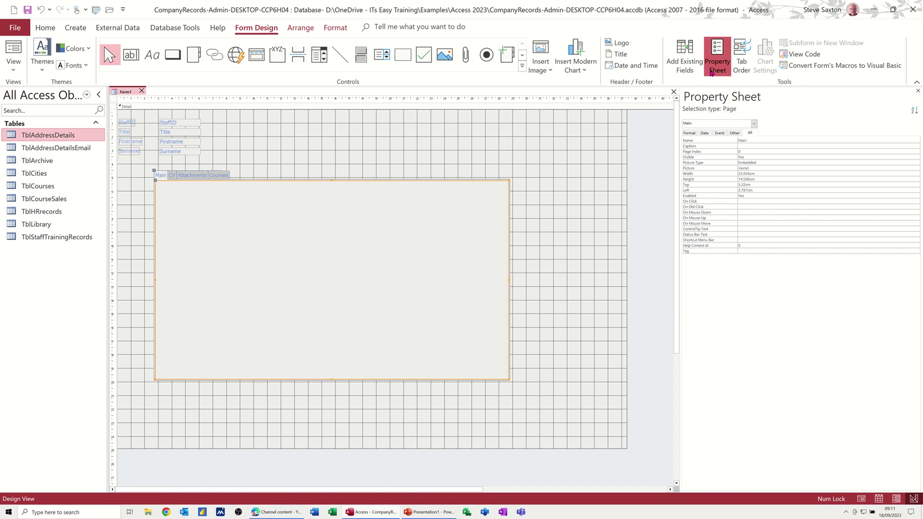
Place the Address, City and PostCode fields on the Main page
{"action": "left_click", "coordinate": [693, 67]}
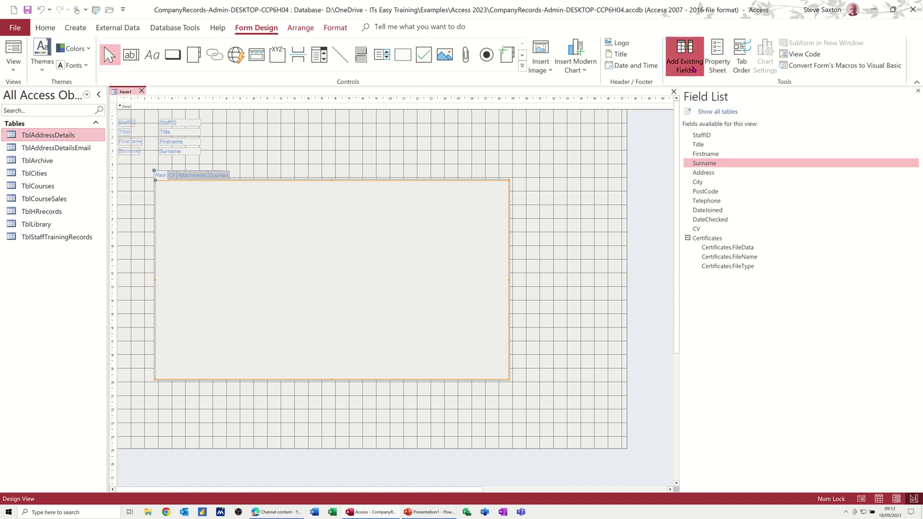
{"action": "left_click", "coordinate": [714, 173]}
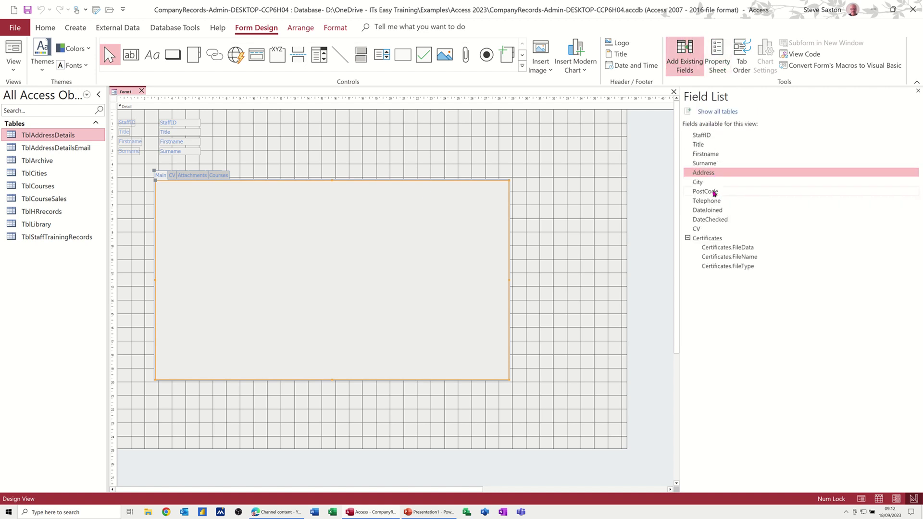
{"action": "left_click", "coordinate": [714, 192], "text": "shift"}
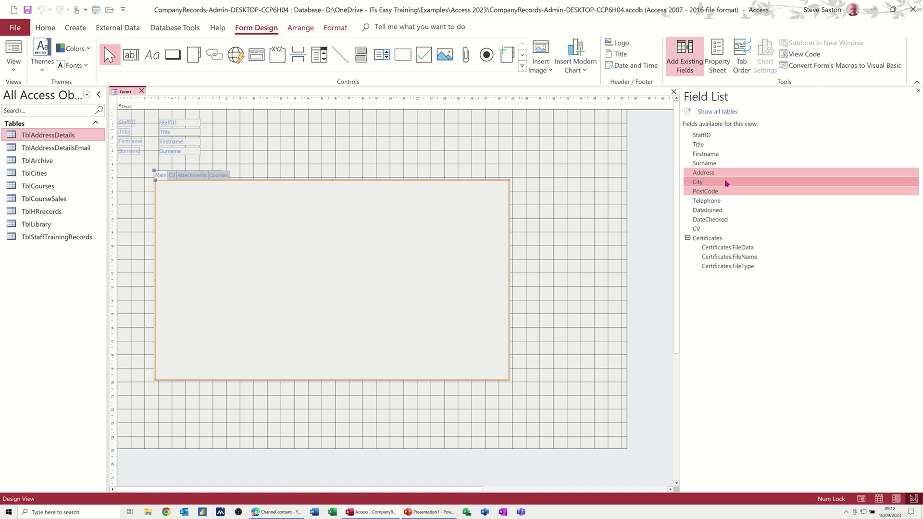
{"action": "left_click_drag", "start_coordinate": [726, 183], "coordinate": [212, 197]}
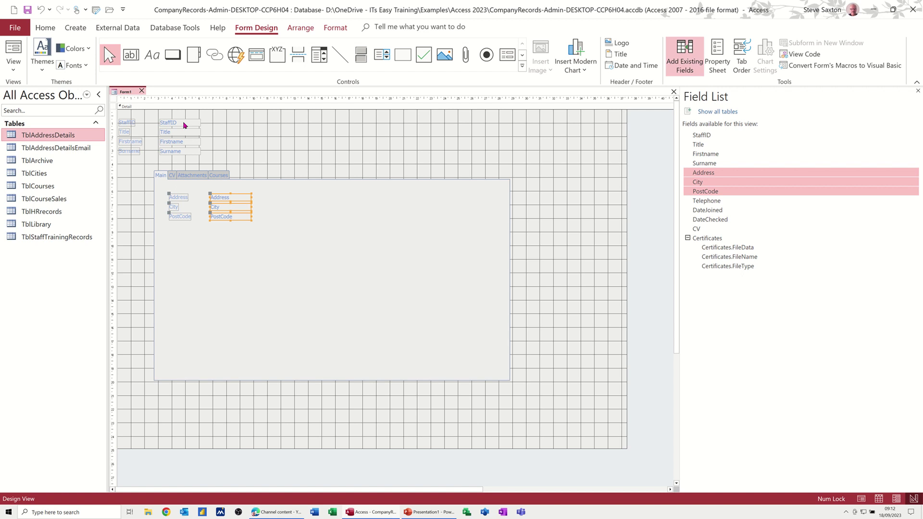
{"action": "left_click", "coordinate": [174, 179]}
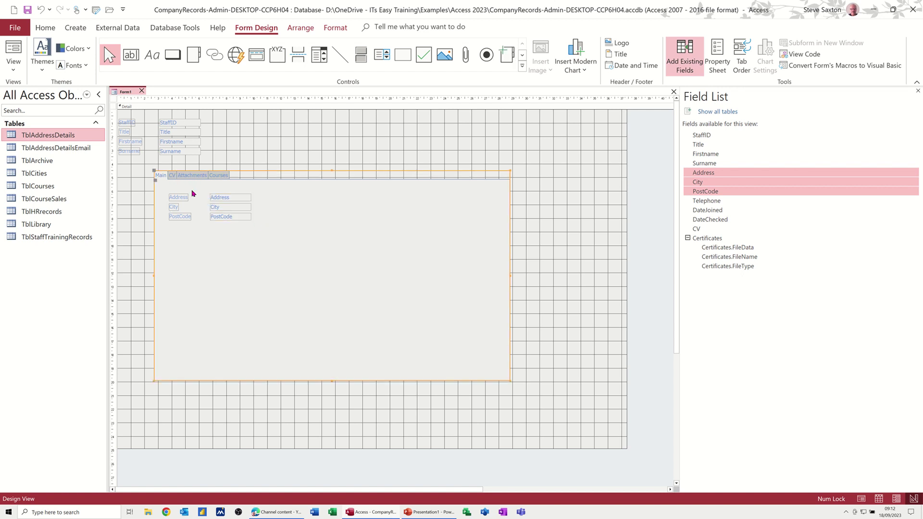
Put the CV attachment, DateJoined and DateChecked fields on the CV page, enlarging the CV control
{"action": "left_click", "coordinate": [172, 176]}
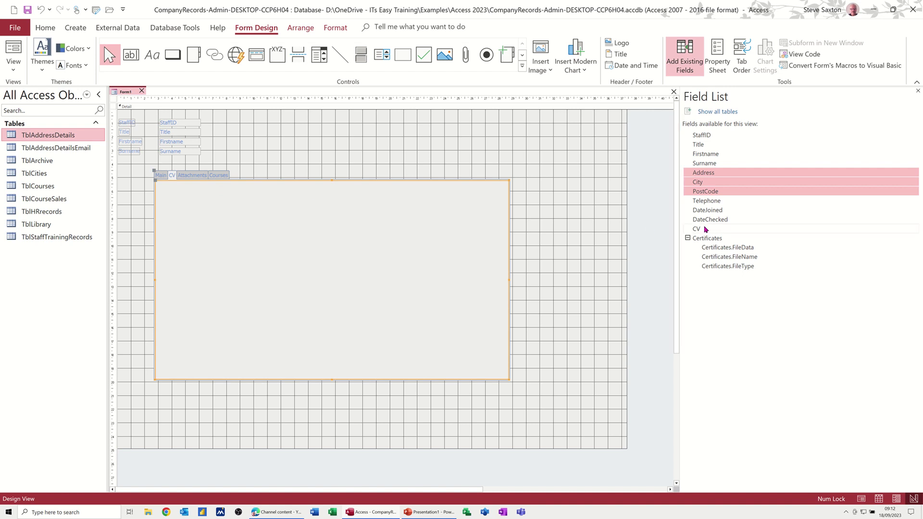
{"action": "left_click_drag", "start_coordinate": [705, 229], "coordinate": [224, 196]}
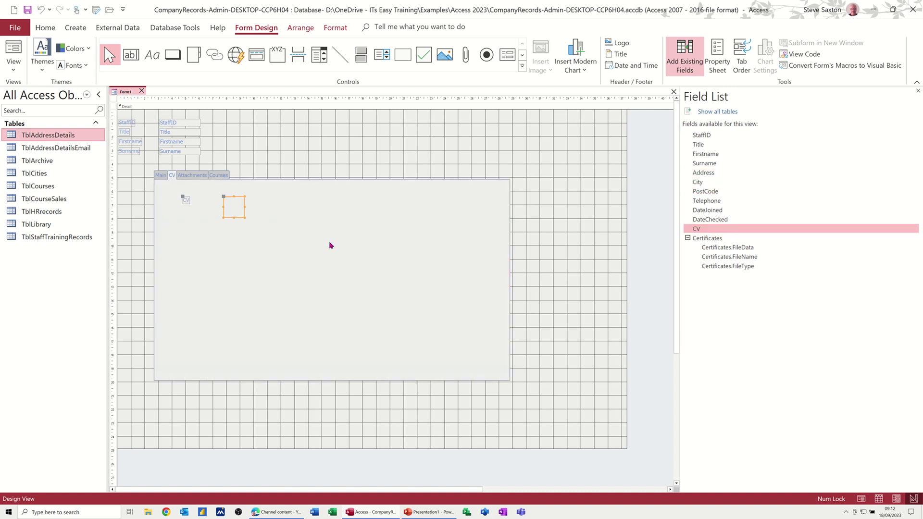
{"action": "left_click", "coordinate": [700, 212]}
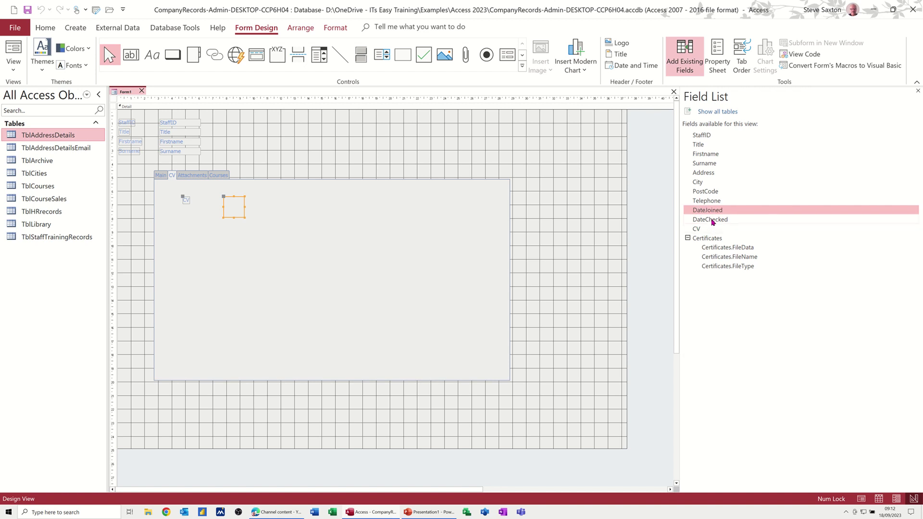
{"action": "left_click", "coordinate": [712, 220], "text": "ctrl"}
{"action": "left_click_drag", "start_coordinate": [712, 221], "coordinate": [279, 247]}
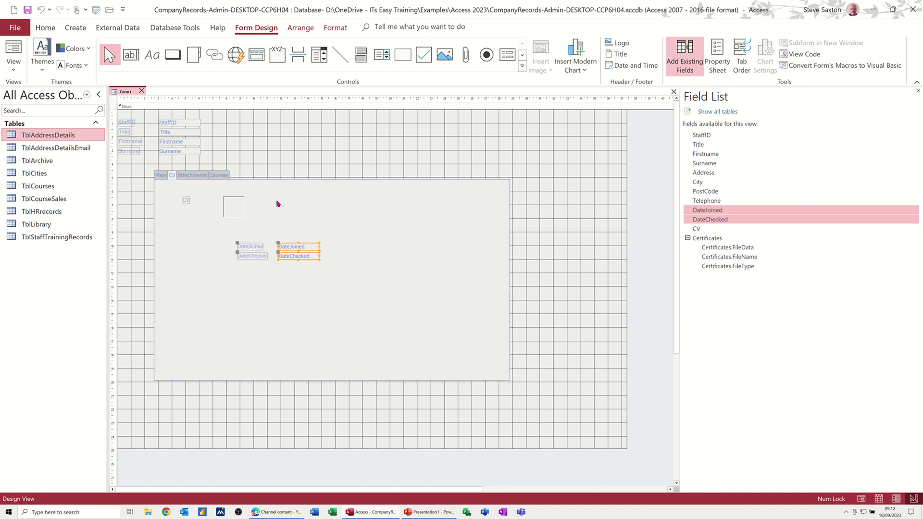
{"action": "left_click_drag", "start_coordinate": [244, 216], "coordinate": [365, 236]}
Add the Certificates attachment field to the Attachments page
{"action": "left_click", "coordinate": [191, 176]}
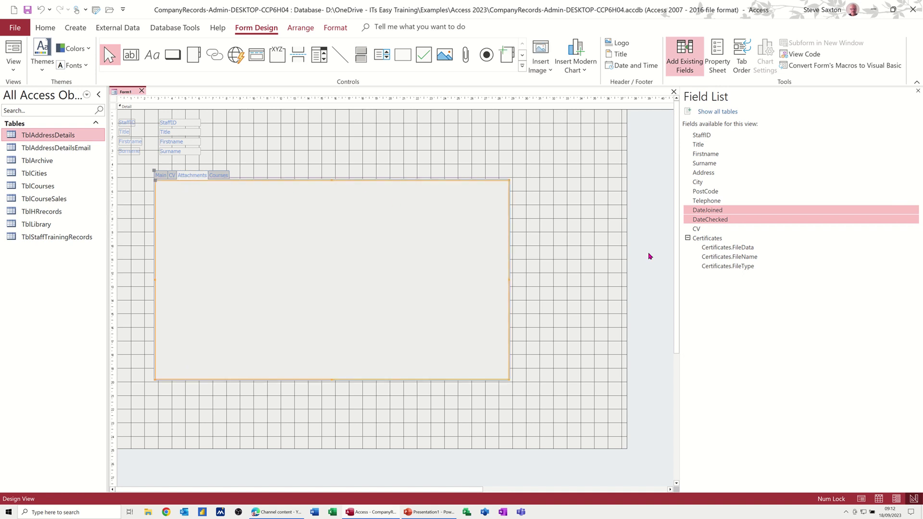
{"action": "left_click", "coordinate": [723, 240]}
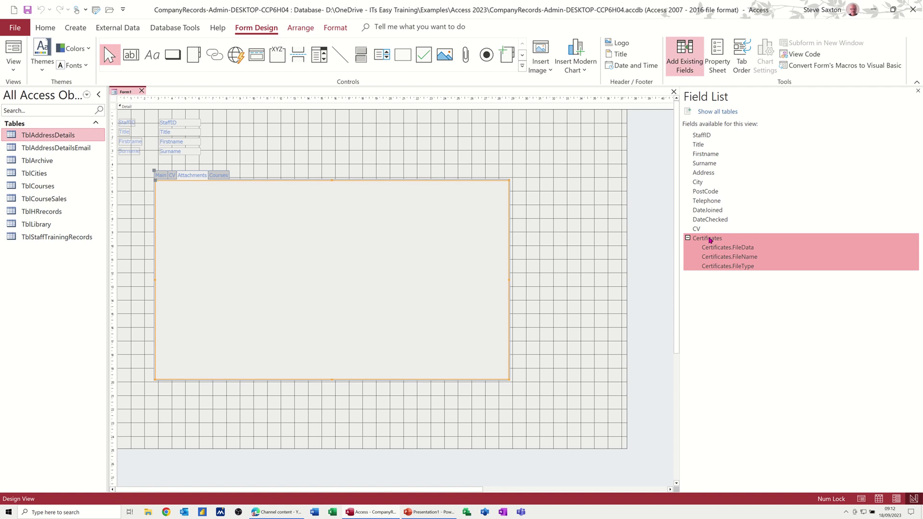
{"action": "left_click_drag", "start_coordinate": [709, 239], "coordinate": [442, 326]}
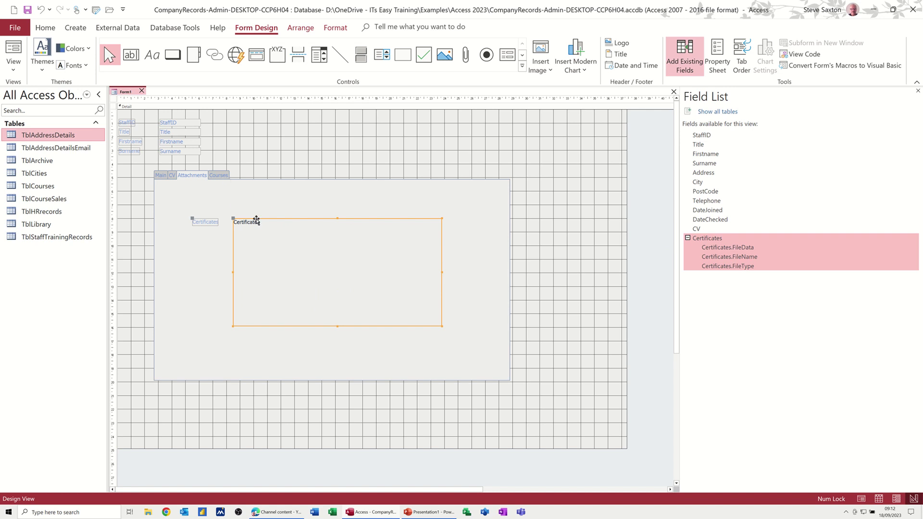
{"action": "left_click", "coordinate": [219, 176]}
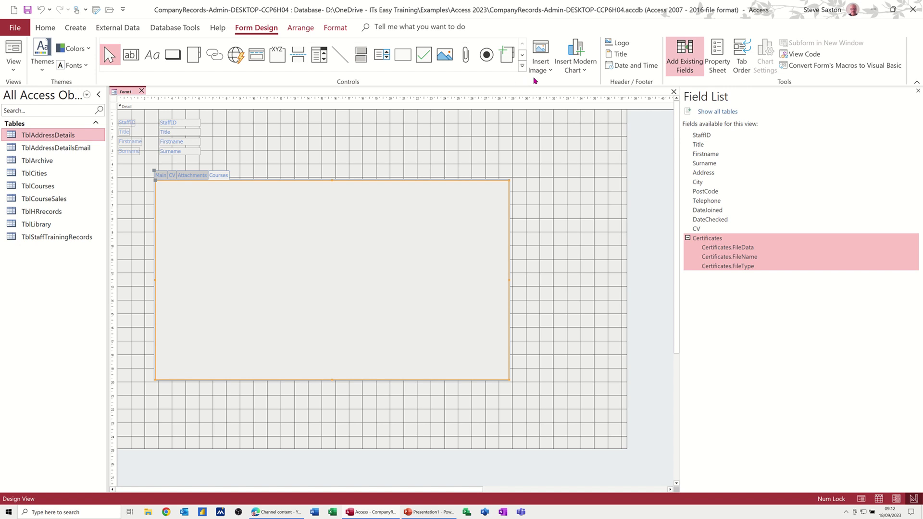
Draw a subform on the Courses page showing all TblStaffTrainingRecords fields, linked by StaffID
{"action": "left_click", "coordinate": [522, 67]}
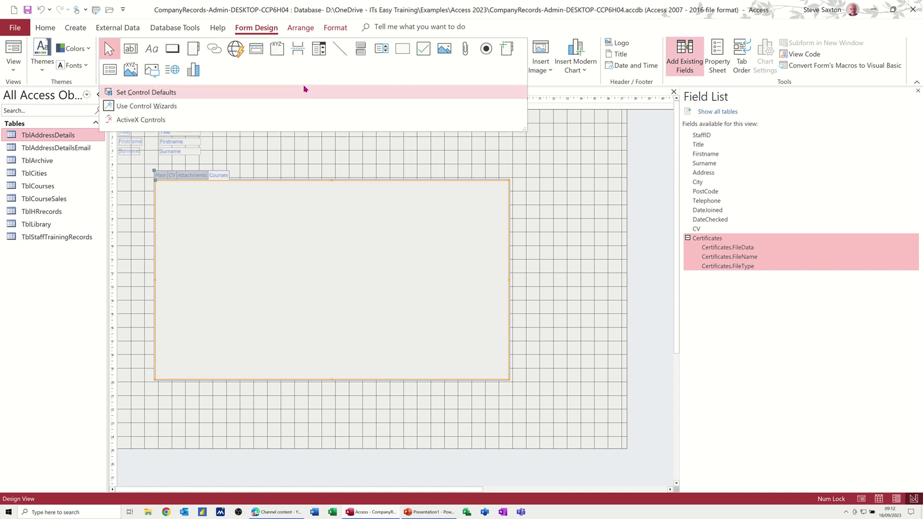
{"action": "left_click", "coordinate": [110, 71]}
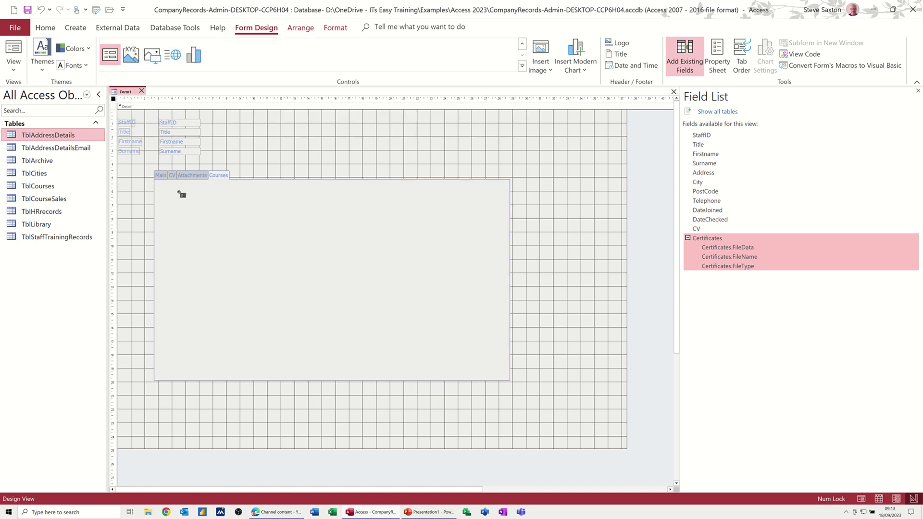
{"action": "left_click_drag", "start_coordinate": [192, 203], "coordinate": [477, 346]}
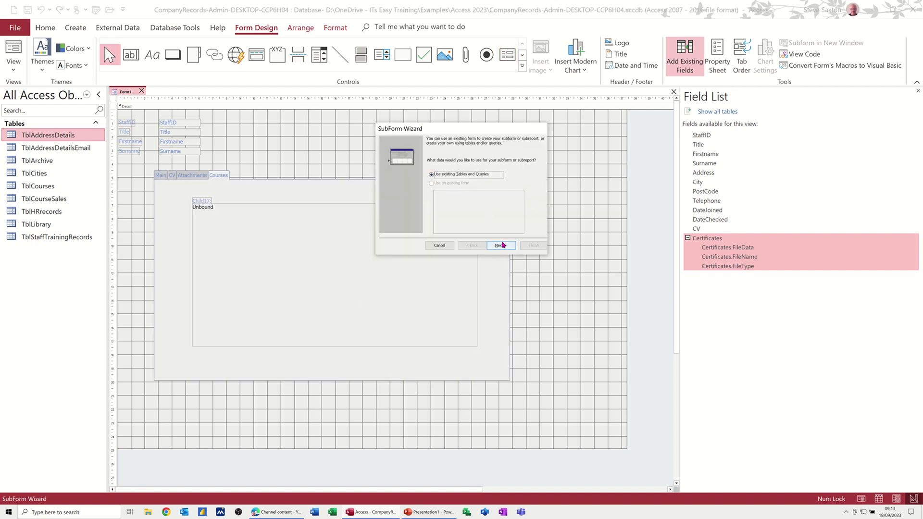
{"action": "left_click", "coordinate": [501, 247]}
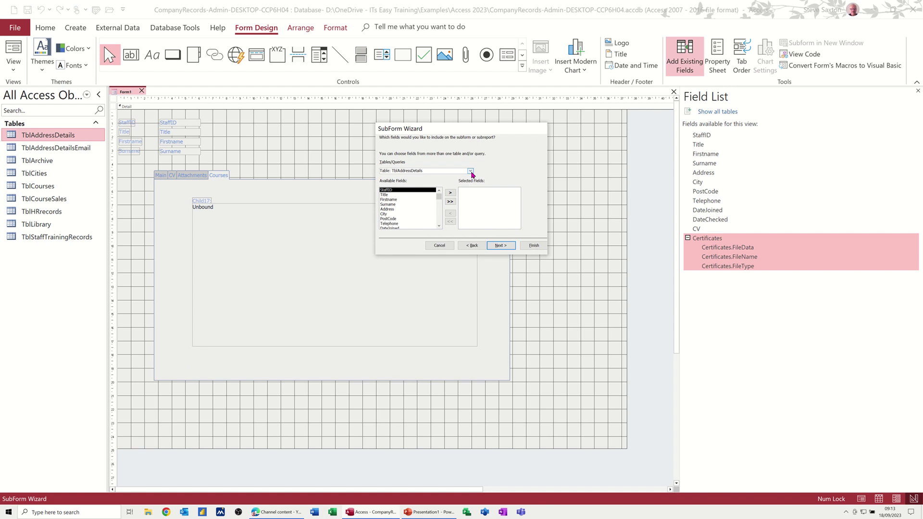
{"action": "left_click", "coordinate": [470, 172]}
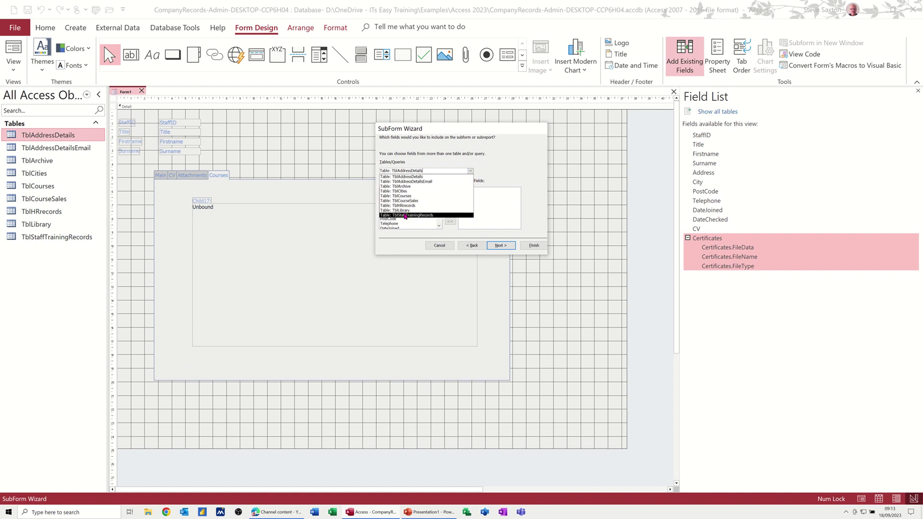
{"action": "left_click", "coordinate": [406, 216]}
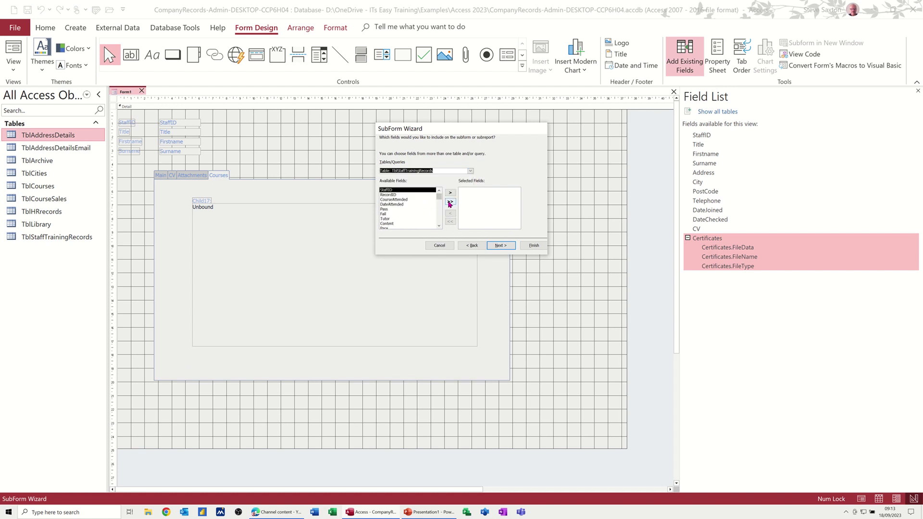
{"action": "left_click", "coordinate": [450, 203]}
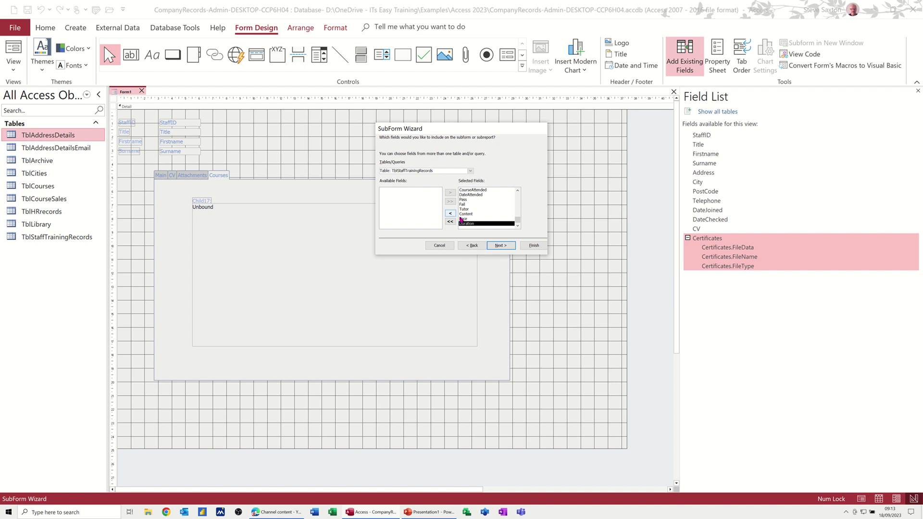
{"action": "left_click", "coordinate": [500, 246]}
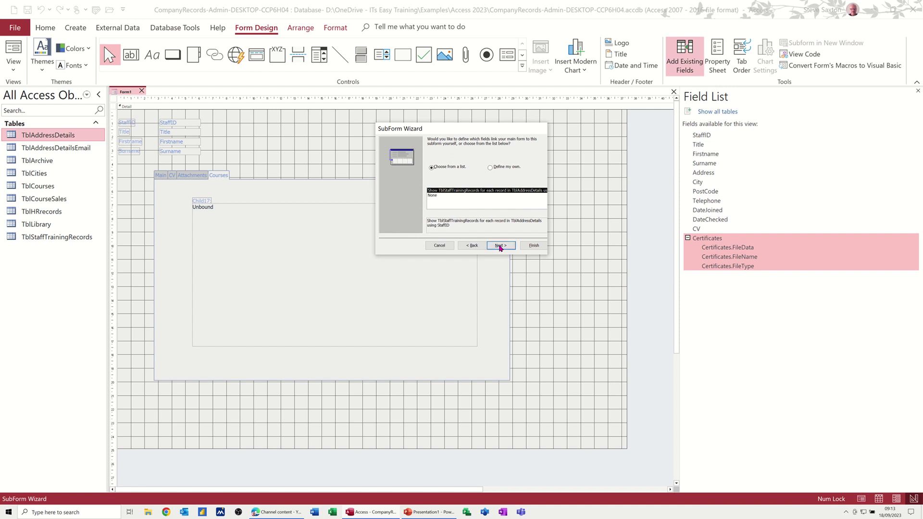
{"action": "left_click", "coordinate": [501, 246]}
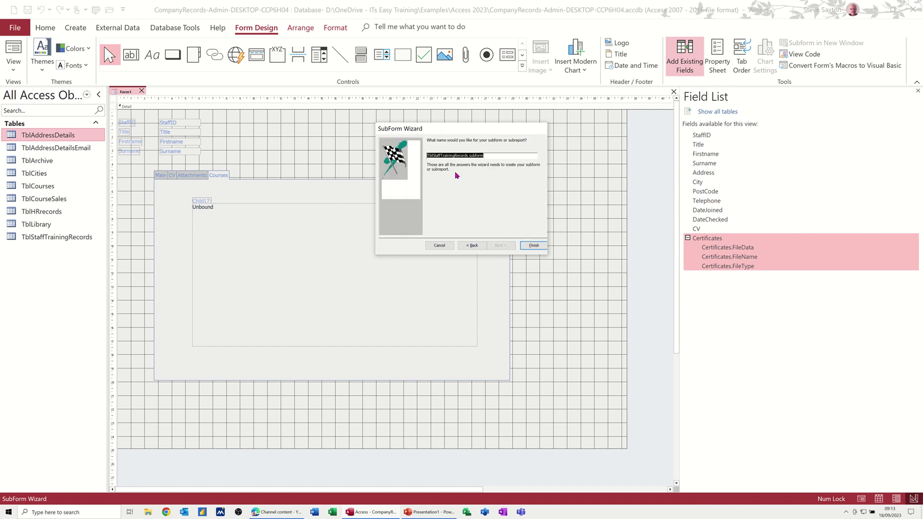
{"action": "left_click", "coordinate": [533, 247]}
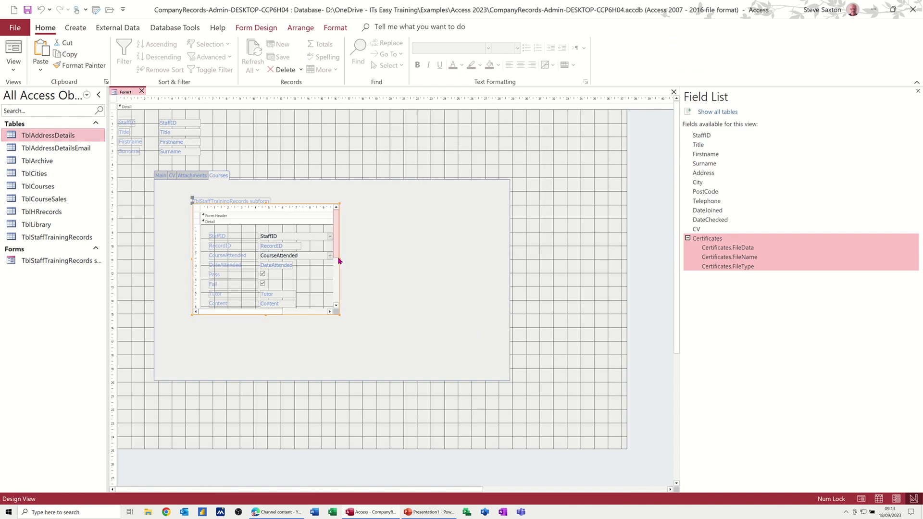
Stretch the training-records subform across the Courses page and nudge it up and left
{"action": "left_click_drag", "start_coordinate": [340, 258], "coordinate": [605, 284]}
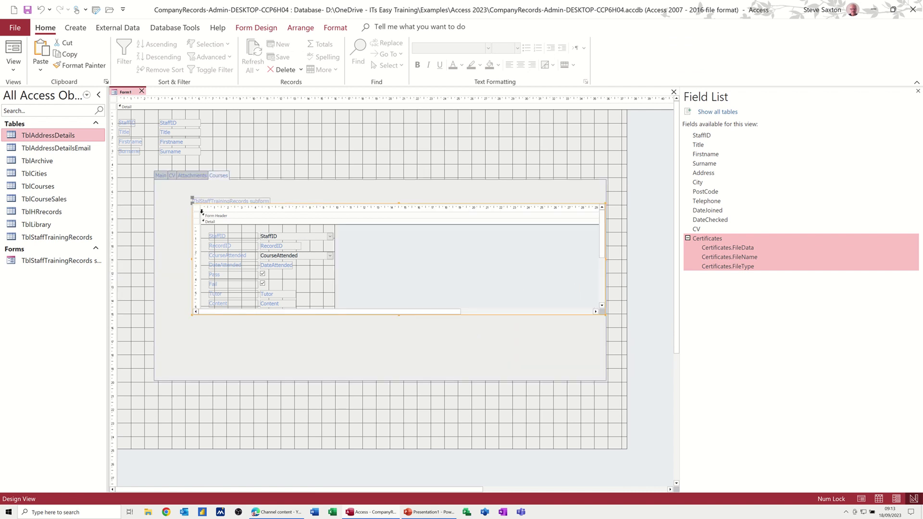
{"action": "left_click_drag", "start_coordinate": [194, 210], "coordinate": [178, 204]}
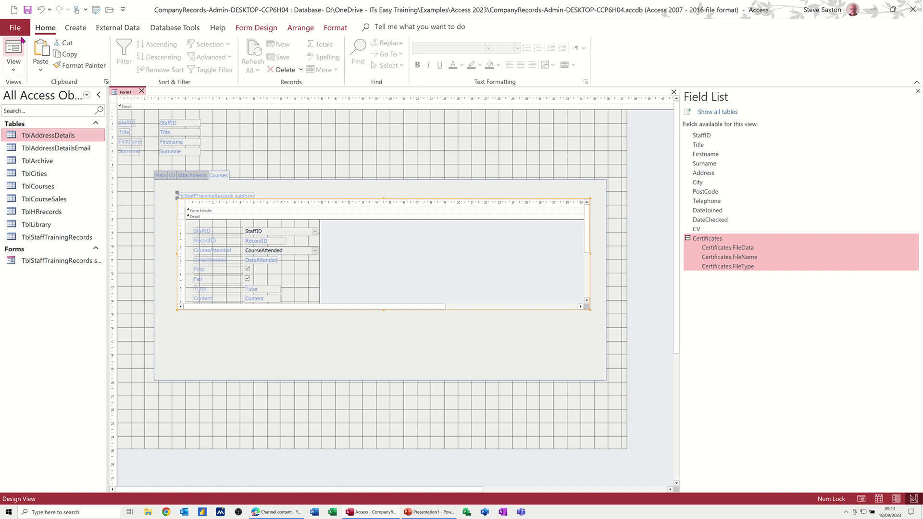
In Form View, best-fit the CourseAttended and StaffID columns on the Courses page
{"action": "left_click", "coordinate": [14, 50]}
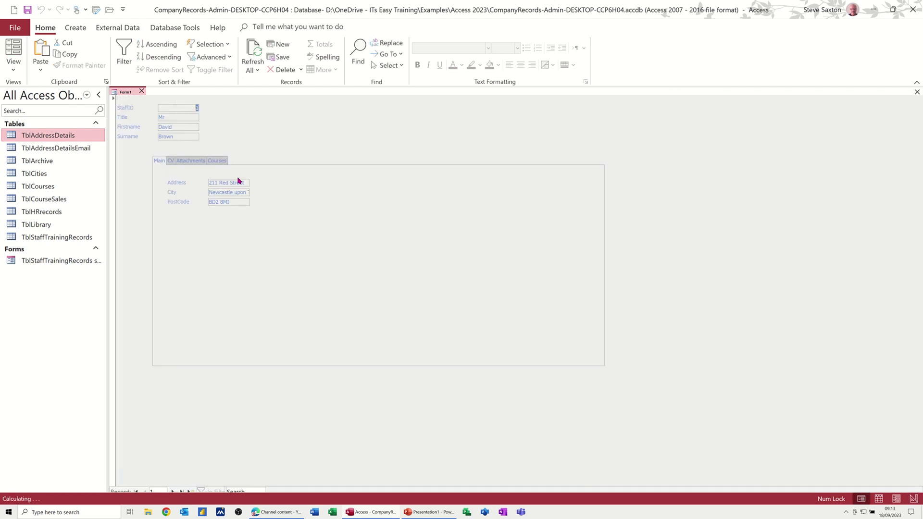
{"action": "left_click", "coordinate": [218, 162]}
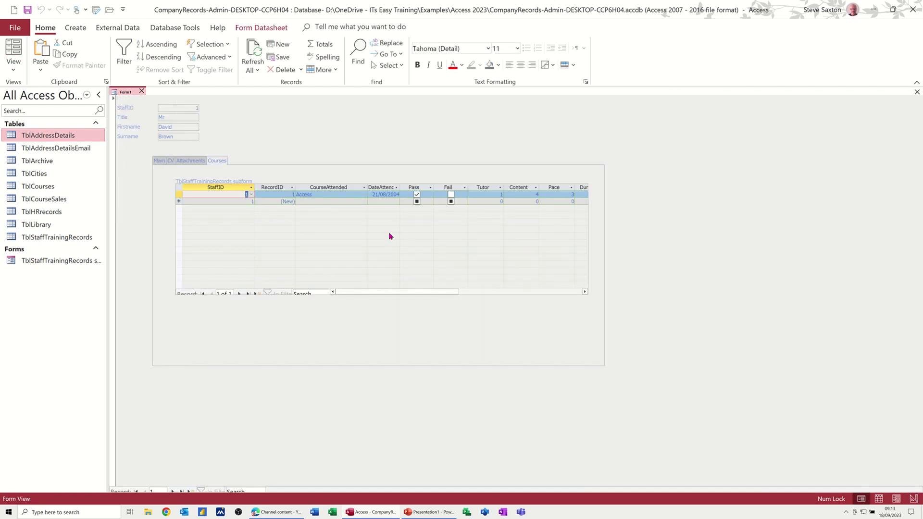
{"action": "double_click", "coordinate": [368, 188]}
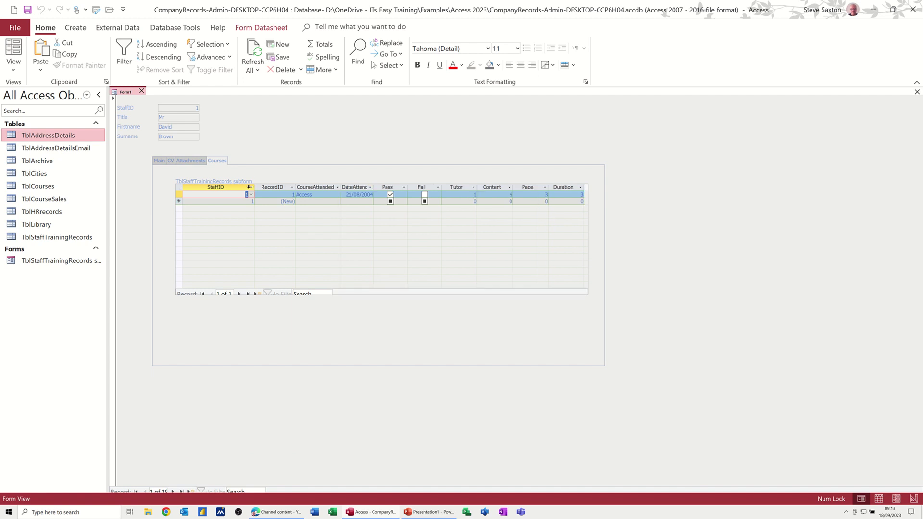
{"action": "double_click", "coordinate": [254, 187]}
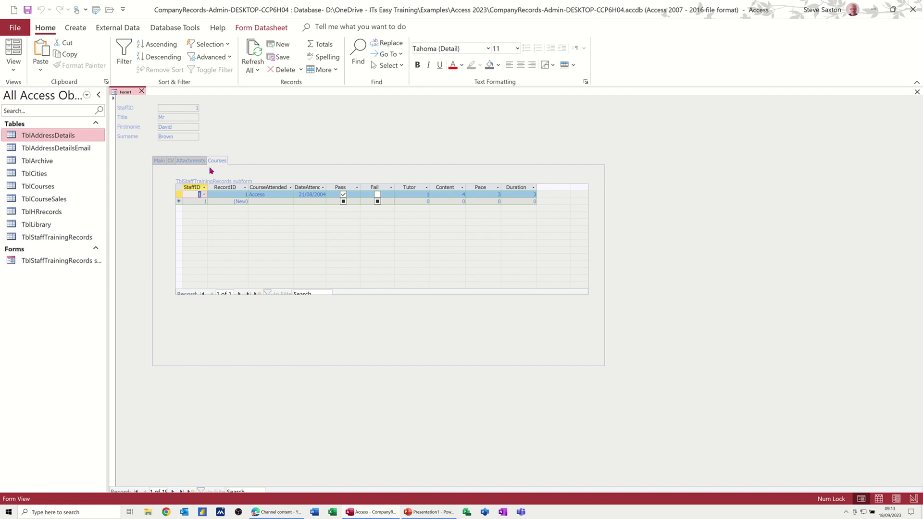
Advance six staff records to reach record 7
{"action": "left_click", "coordinate": [173, 491]}
{"action": "left_click", "coordinate": [174, 492]}
{"action": "left_click", "coordinate": [173, 491]}
{"action": "left_click", "coordinate": [173, 492]}
{"action": "left_click", "coordinate": [173, 492]}
{"action": "left_click", "coordinate": [173, 492]}
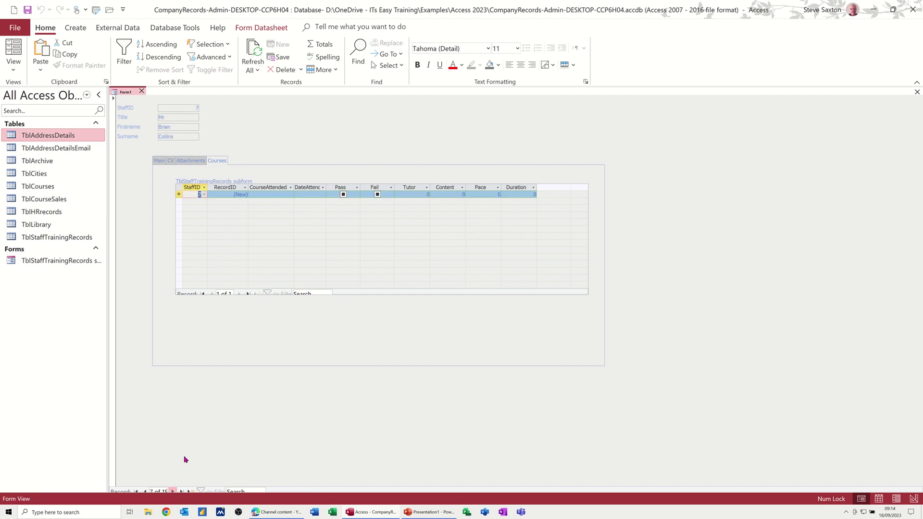
{"action": "left_click", "coordinate": [169, 28]}
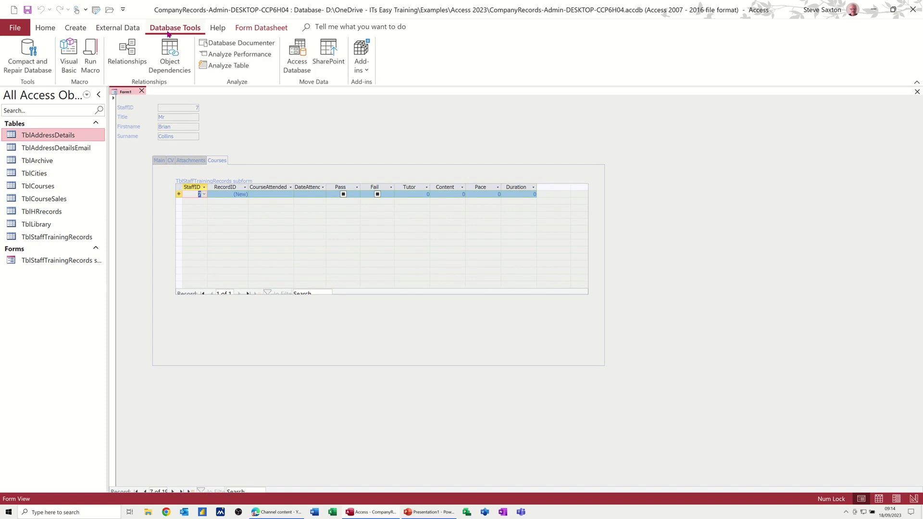
{"action": "left_click", "coordinate": [127, 53]}
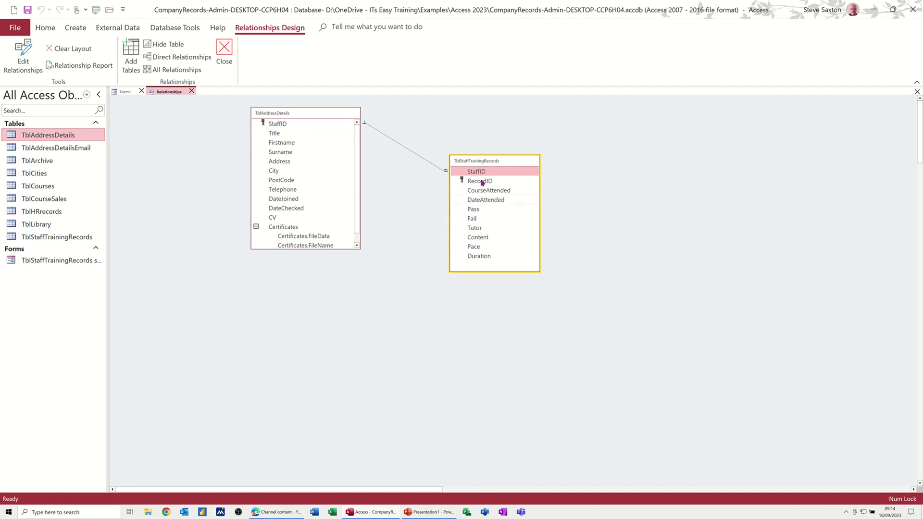
{"action": "left_click", "coordinate": [224, 48]}
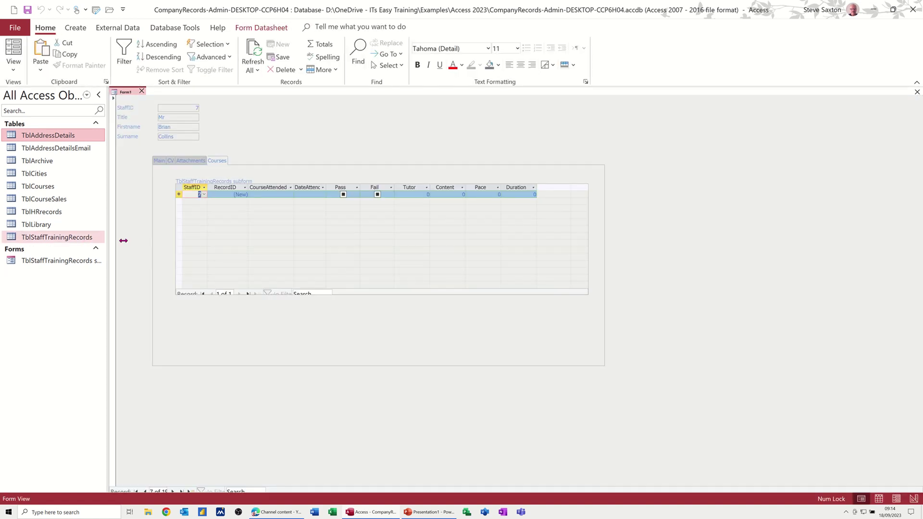
Return to Design View and open the tab control's Page Order dialog
{"action": "left_click", "coordinate": [14, 66]}
{"action": "left_click", "coordinate": [36, 154]}
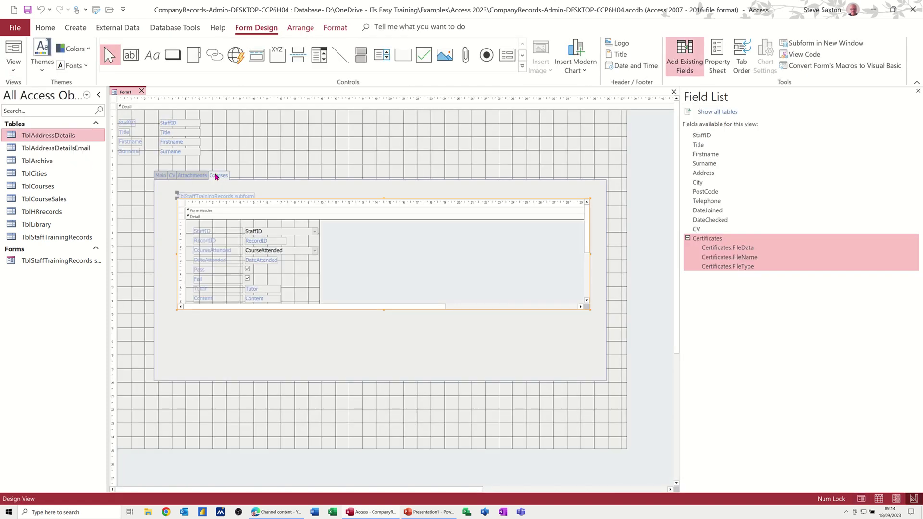
{"action": "left_click", "coordinate": [219, 176]}
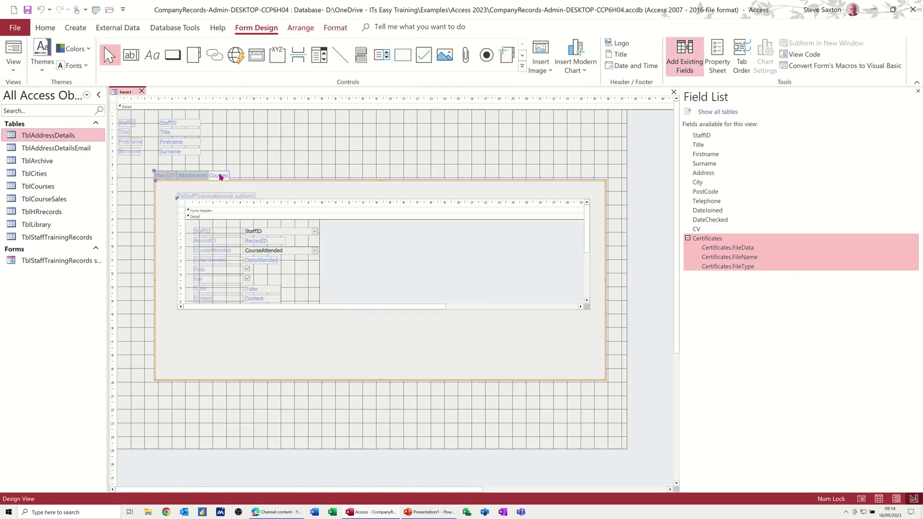
{"action": "right_click", "coordinate": [216, 178]}
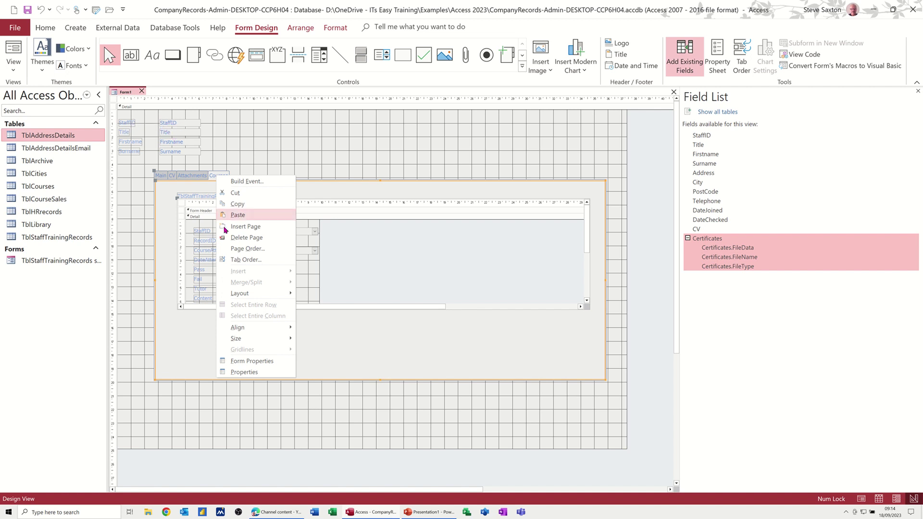
{"action": "left_click", "coordinate": [243, 249]}
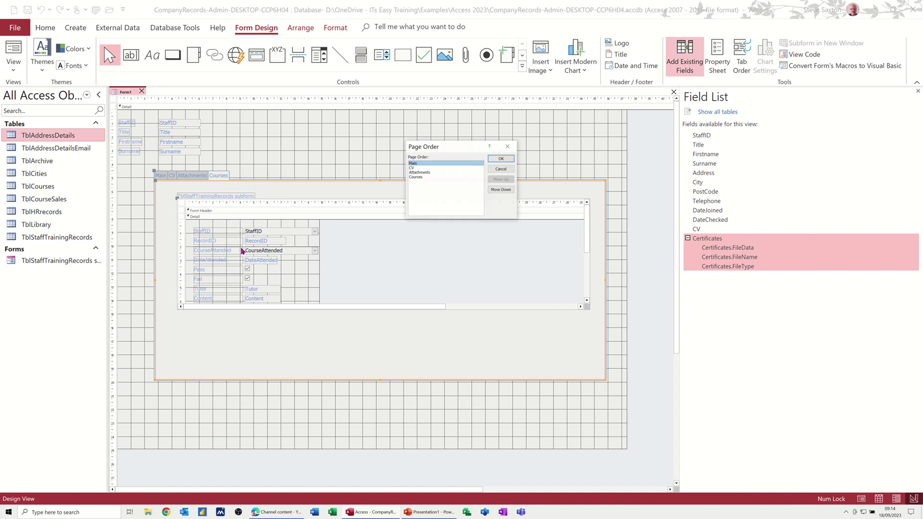
Move Courses to the top and Attachments second, giving order Courses, Attachments, Main, CV
{"action": "left_click", "coordinate": [416, 177]}
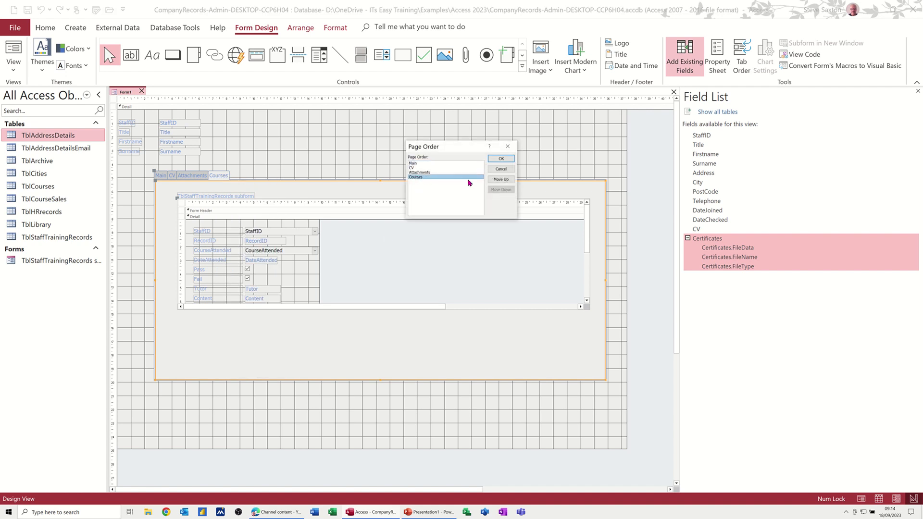
{"action": "left_click", "coordinate": [498, 179]}
{"action": "left_click", "coordinate": [498, 179]}
{"action": "left_click", "coordinate": [498, 180]}
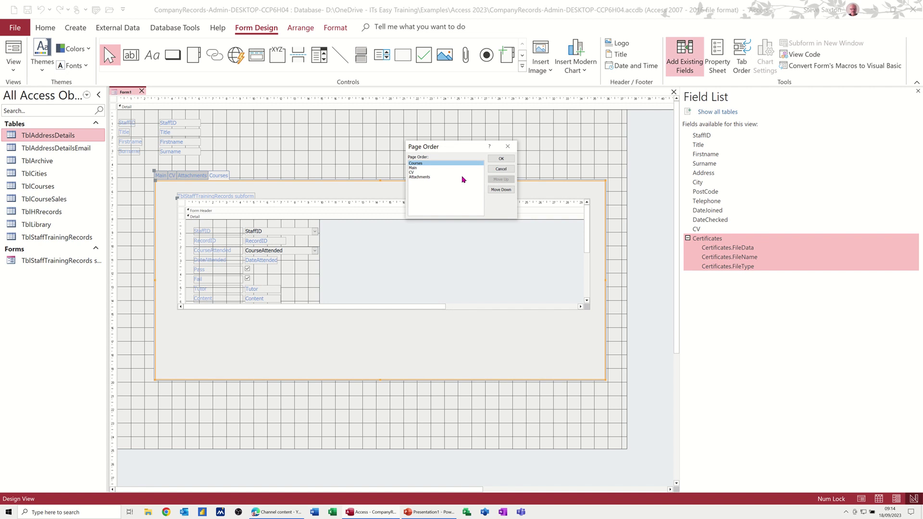
{"action": "left_click", "coordinate": [421, 177]}
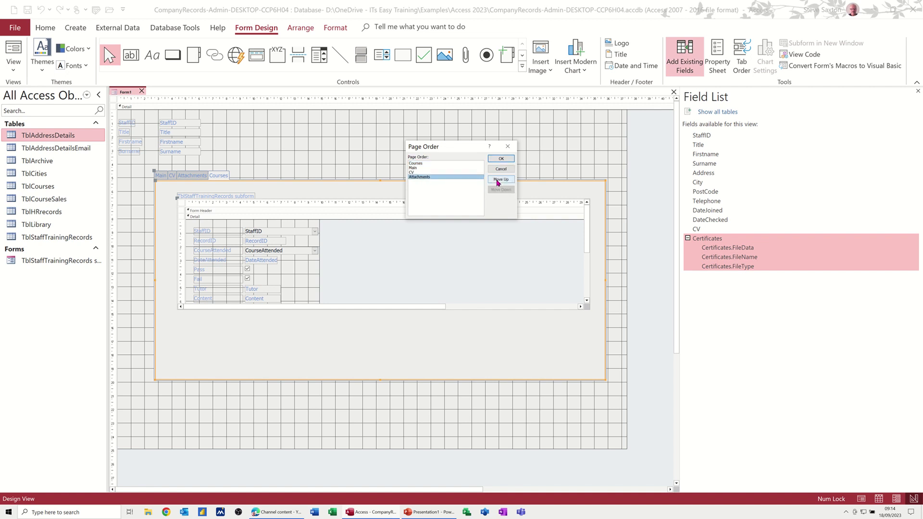
{"action": "left_click", "coordinate": [498, 181]}
{"action": "left_click", "coordinate": [498, 180]}
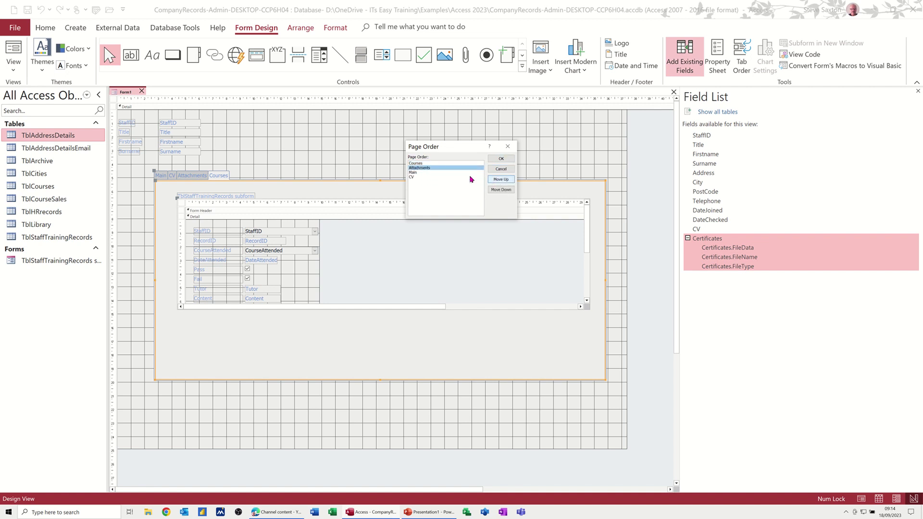
{"action": "left_click", "coordinate": [496, 161]}
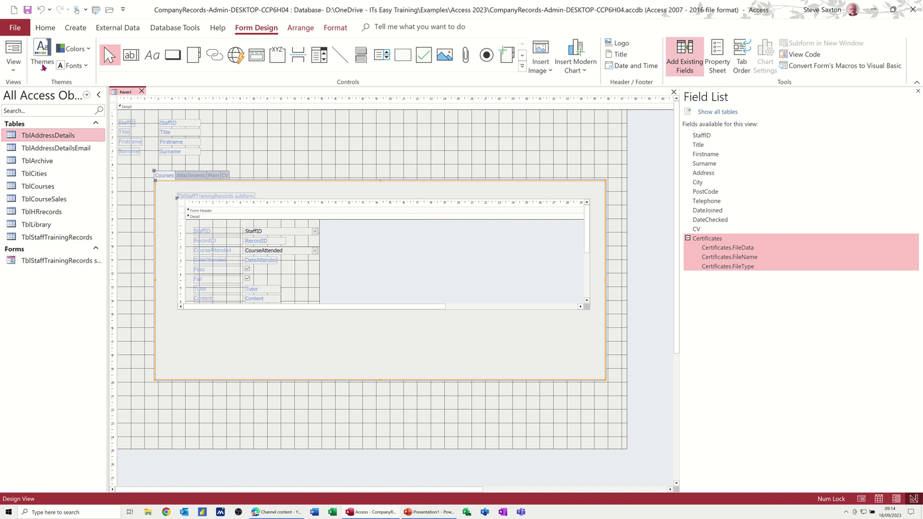
In Form View, view the record's attached certificates on the Attachments page, then return to the Courses records
{"action": "left_click", "coordinate": [13, 50]}
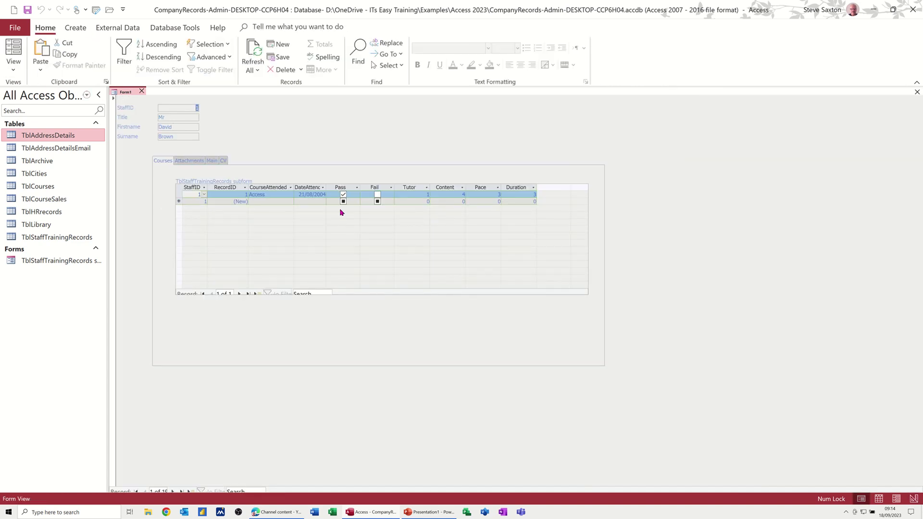
{"action": "left_click", "coordinate": [188, 162]}
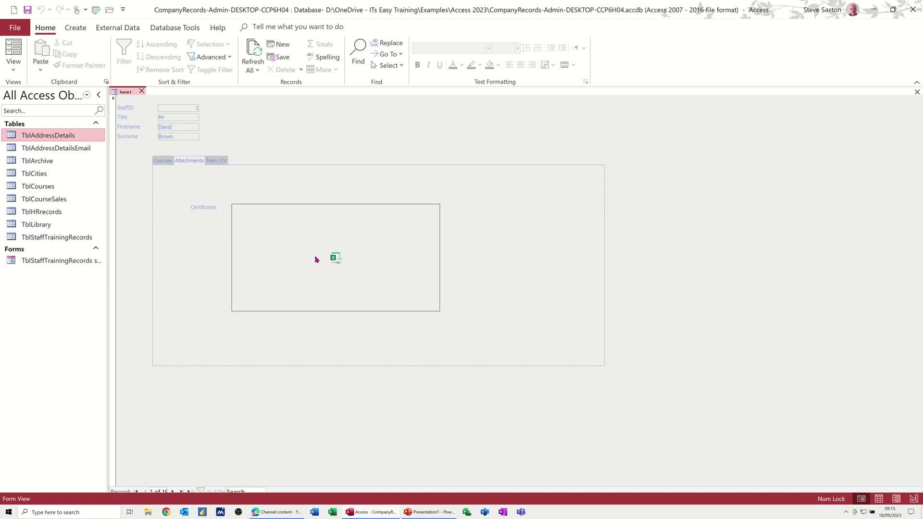
{"action": "double_click", "coordinate": [335, 258]}
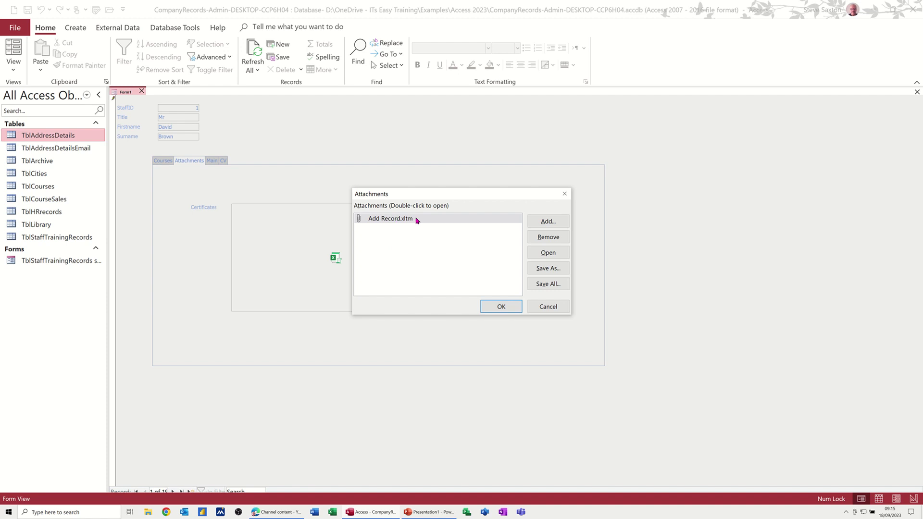
{"action": "left_click", "coordinate": [539, 308]}
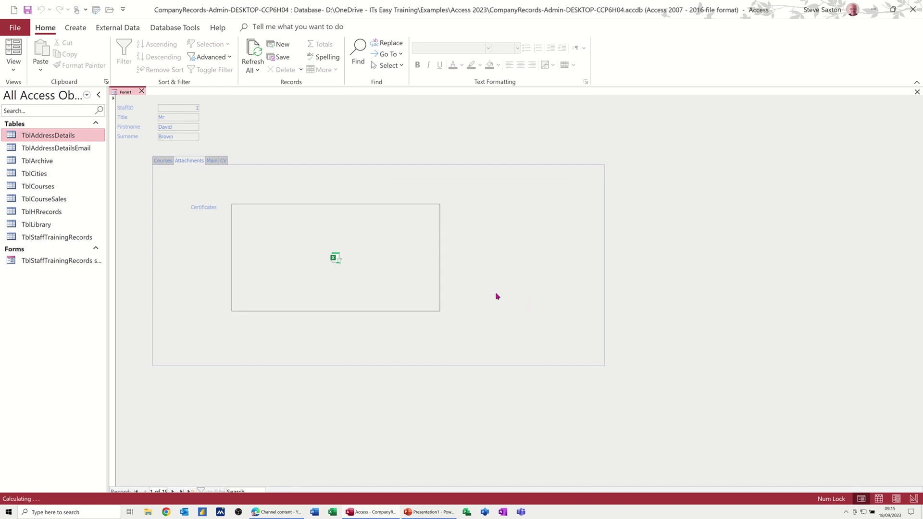
{"action": "left_click", "coordinate": [158, 161]}
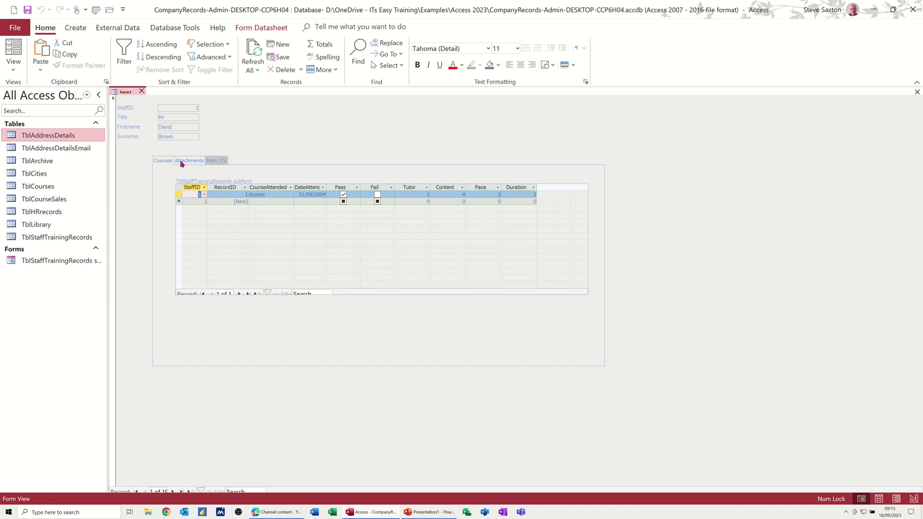